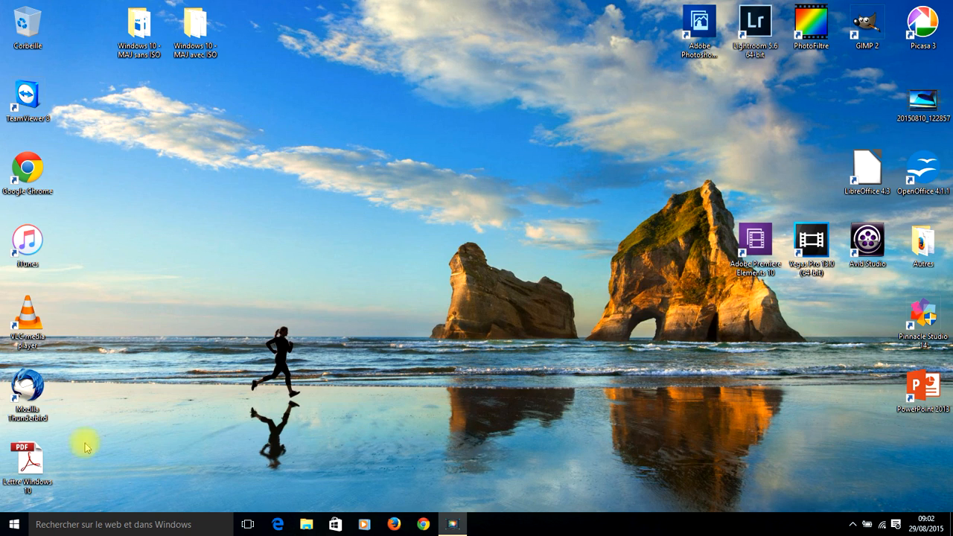
# Open the Windows 10 Start menu from the taskbar's Start button.
pyautogui.click(15, 523)
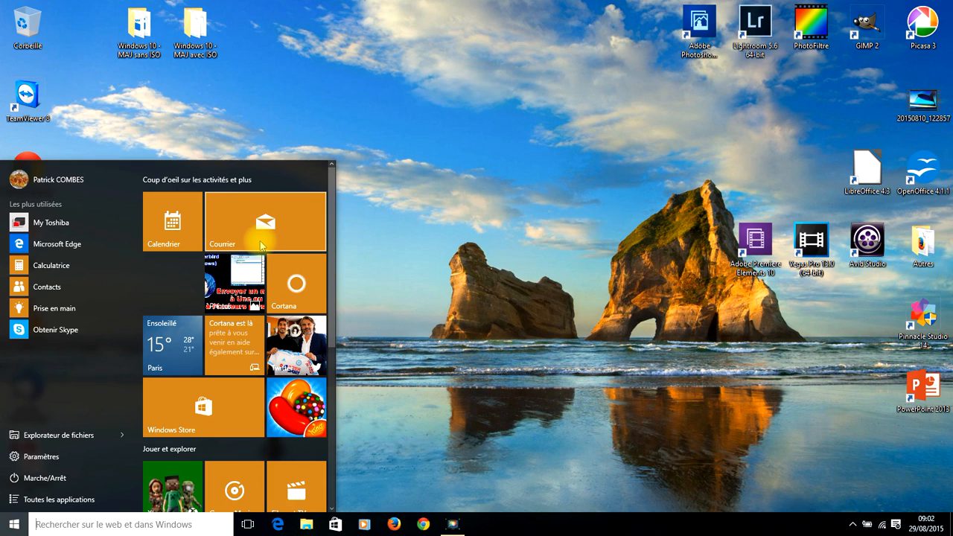
# In Courrier, open the sender's latest message and copy their personal e-mail from the contact card.
pyautogui.click(262, 246)
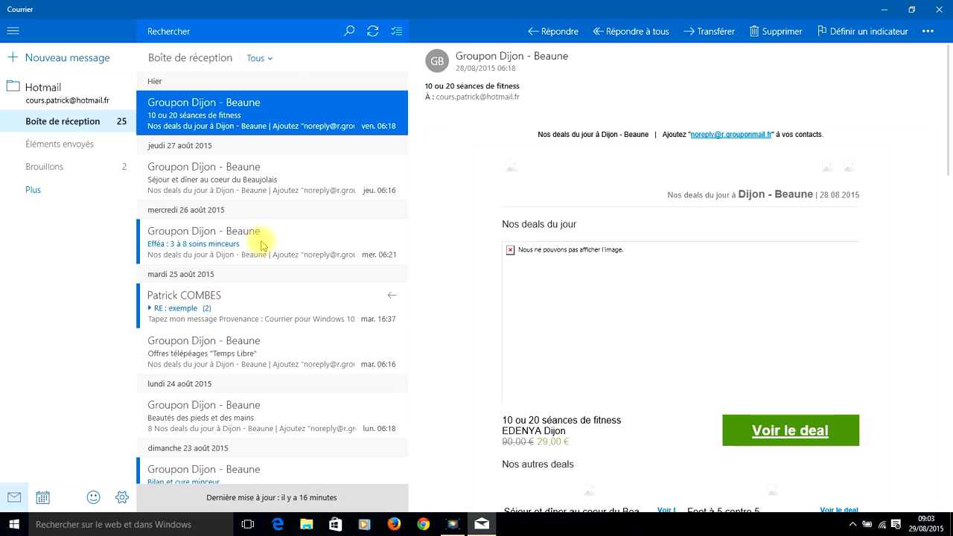
pyautogui.click(249, 305)
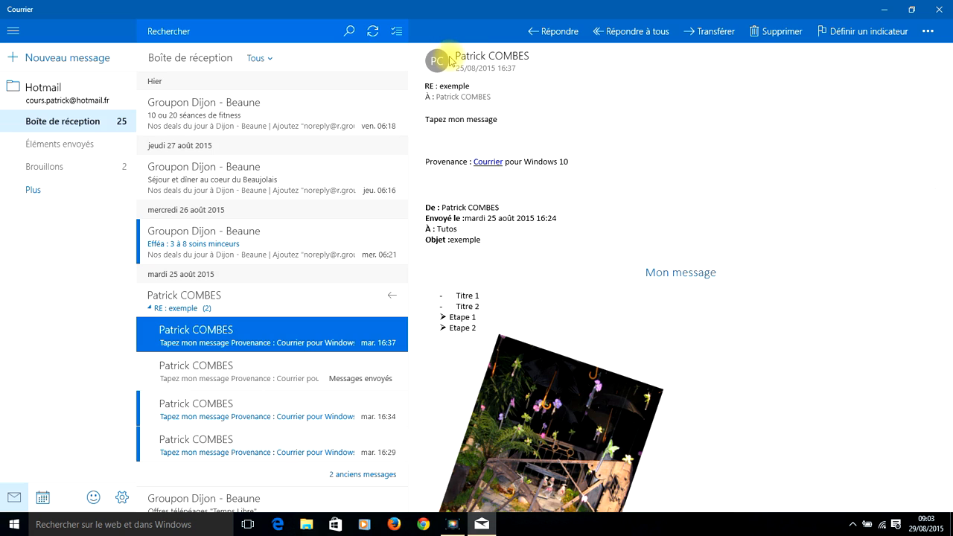
pyautogui.click(478, 56)
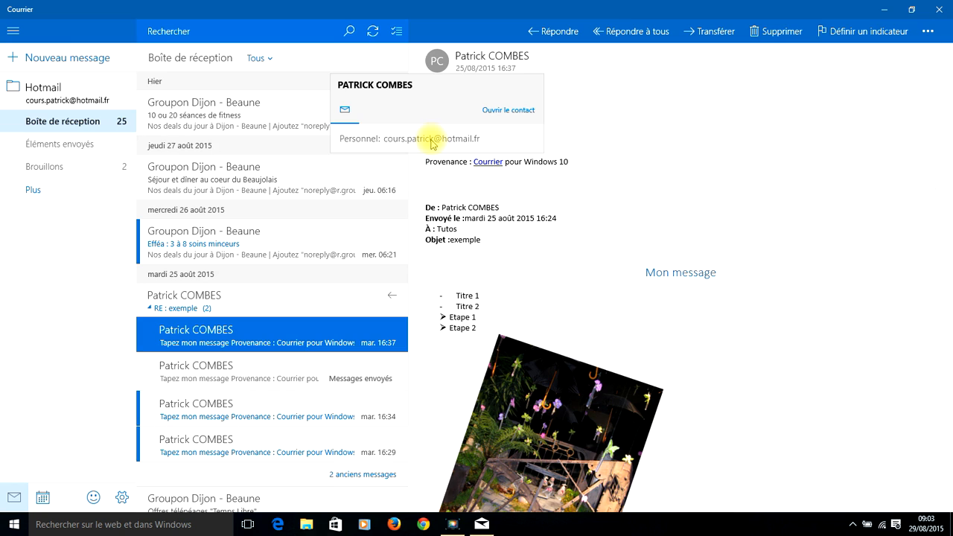
pyautogui.rightClick(433, 143)
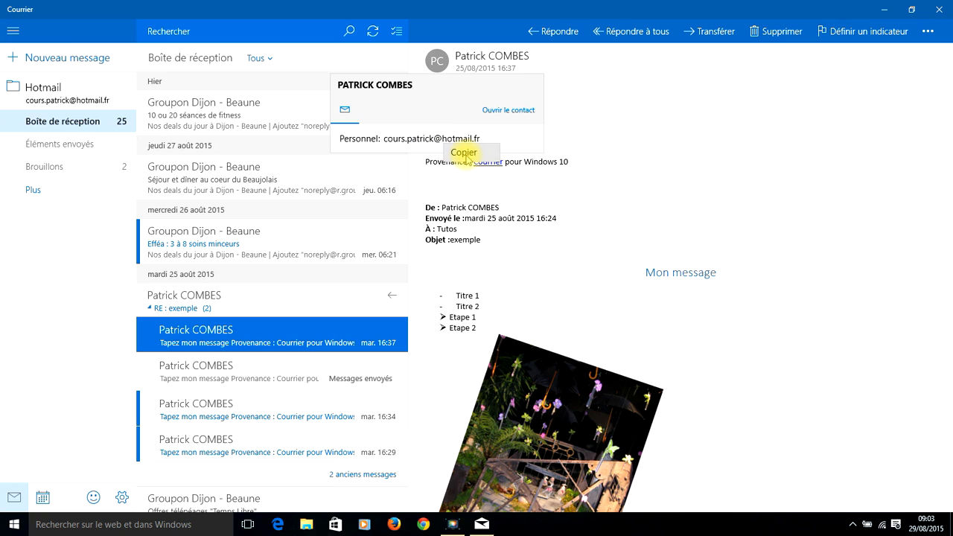
pyautogui.click(465, 154)
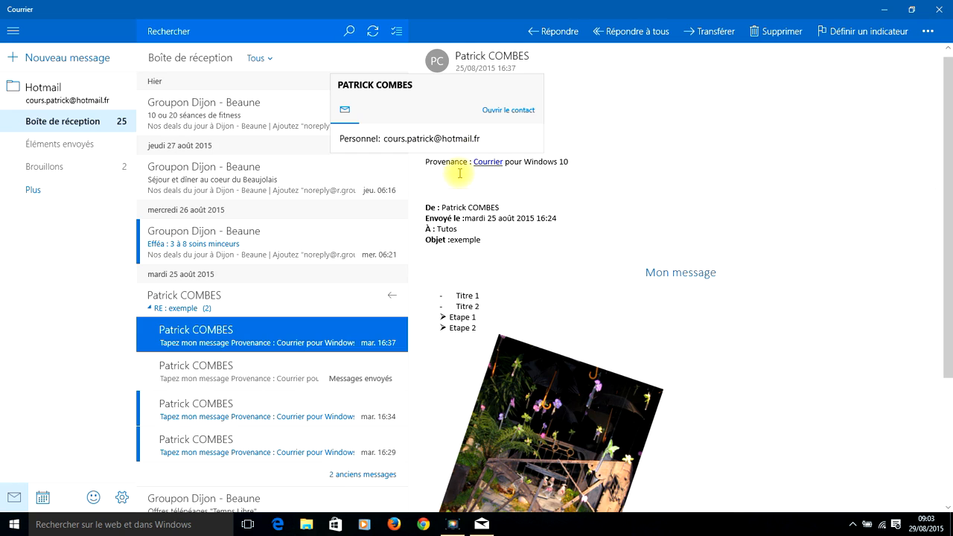
pyautogui.click(9, 518)
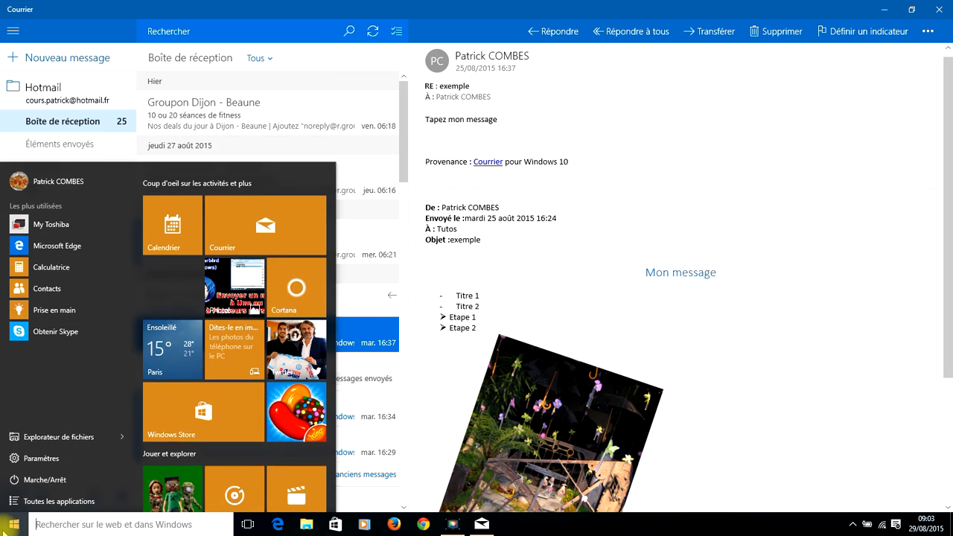
# Launch the Contacts app from the Toutes les applications list.
pyautogui.click(34, 506)
pyautogui.scroll(-3, 82, 376)
pyautogui.scroll(-2, 82, 379)
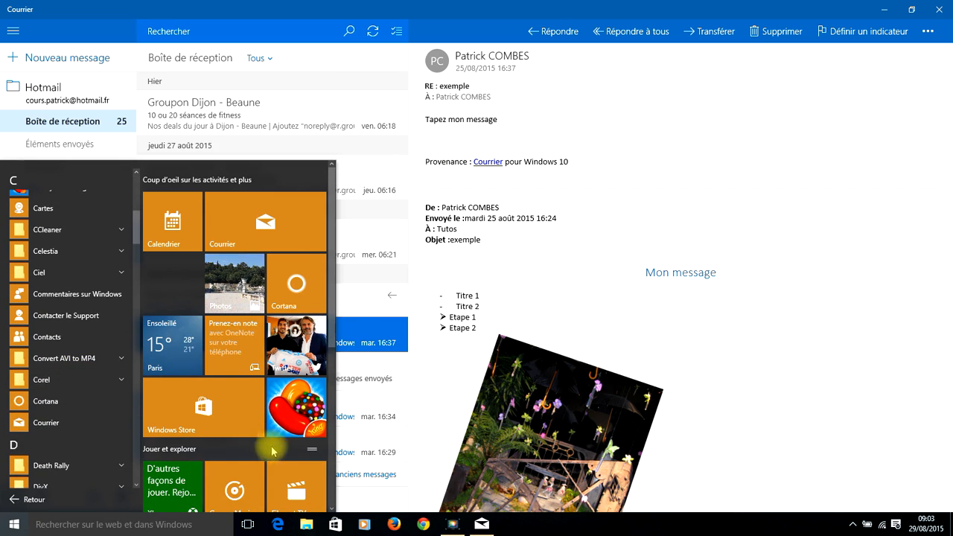
pyautogui.click(49, 338)
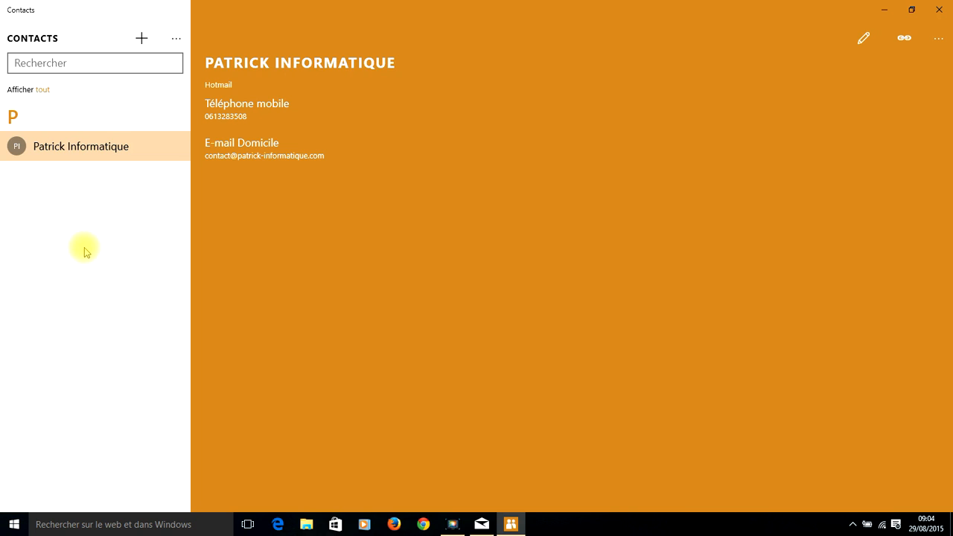
# Start a new Hotmail contact and paste the copied address as its personal e-mail.
pyautogui.click(142, 39)
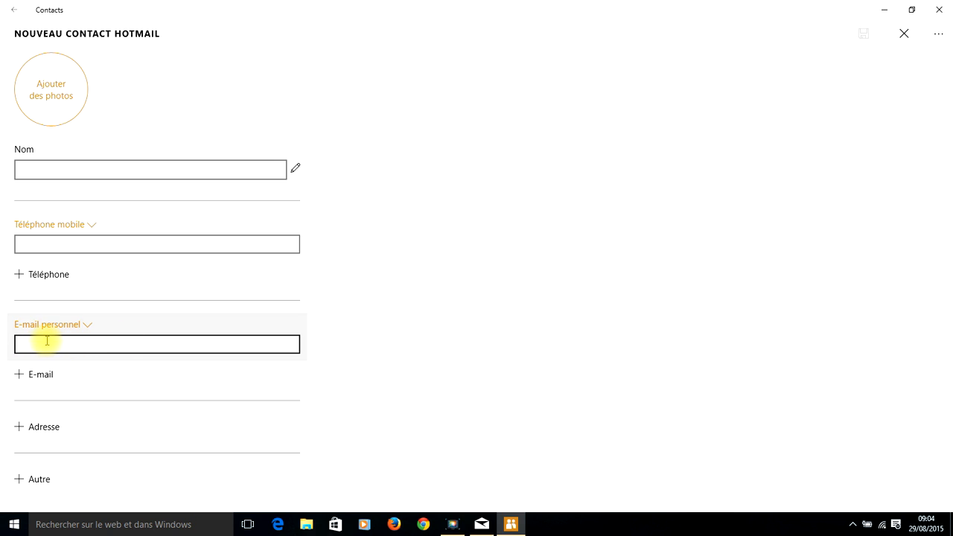
pyautogui.click(43, 343)
pyautogui.rightClick(52, 341)
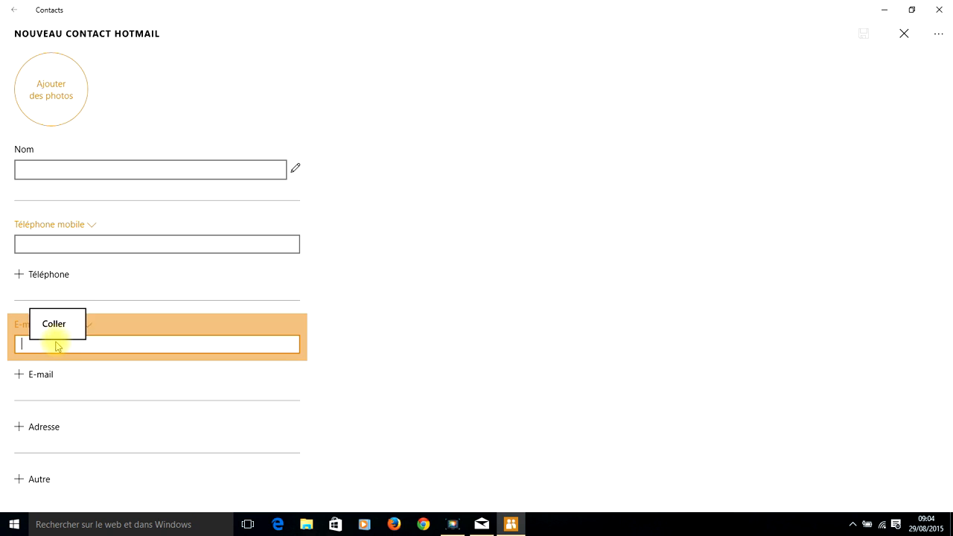
pyautogui.click(47, 348)
pyautogui.rightClick(47, 347)
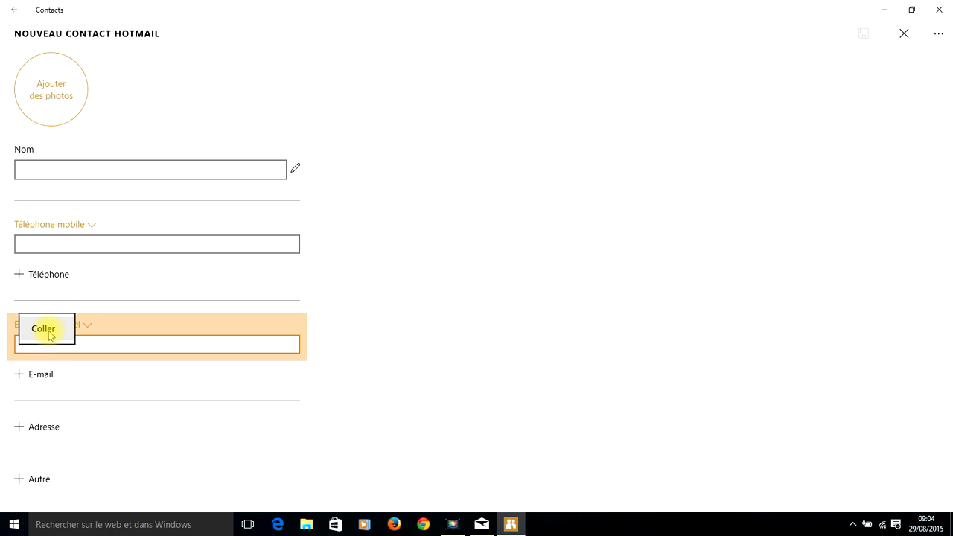
pyautogui.click(43, 329)
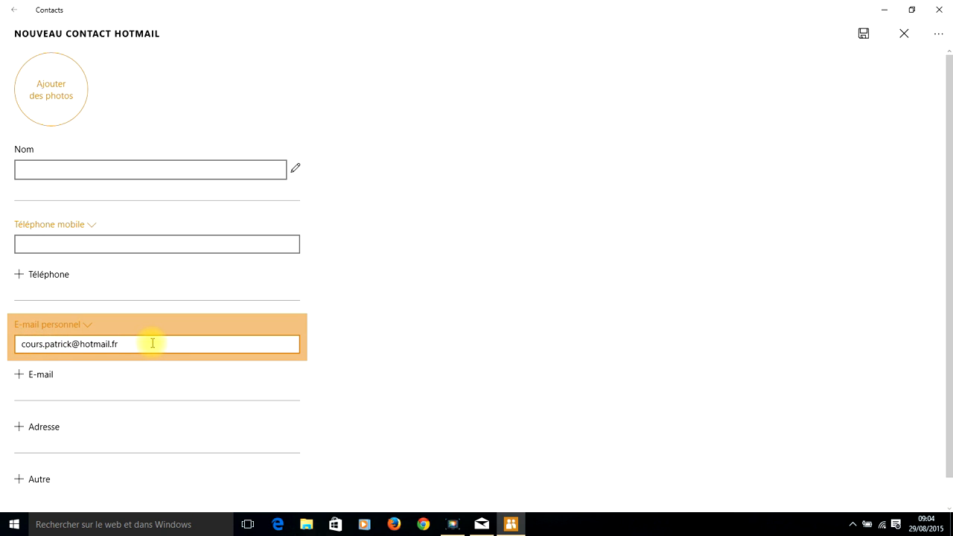
# Keep the personal e-mail label unchanged and add an empty Bureau (work) e-mail field.
pyautogui.click(74, 329)
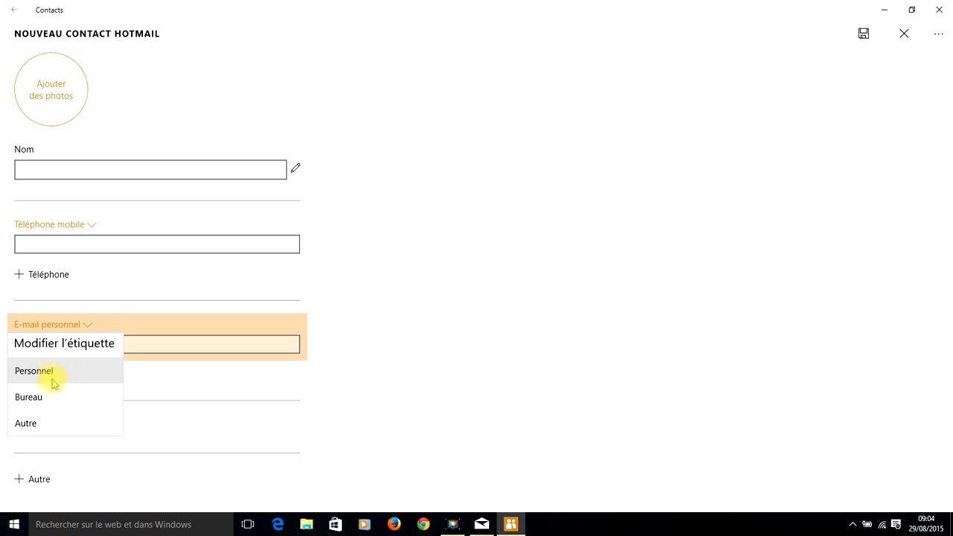
pyautogui.click(344, 340)
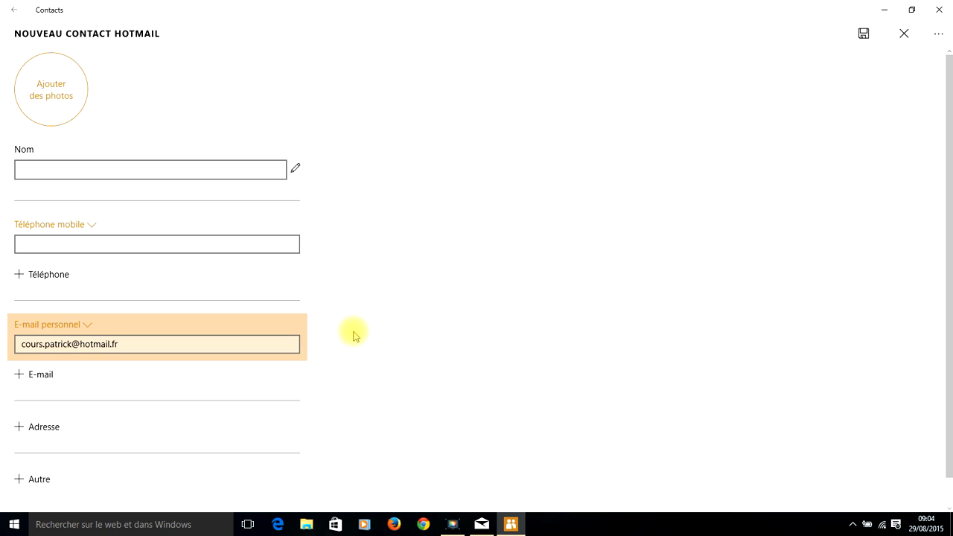
pyautogui.click(30, 380)
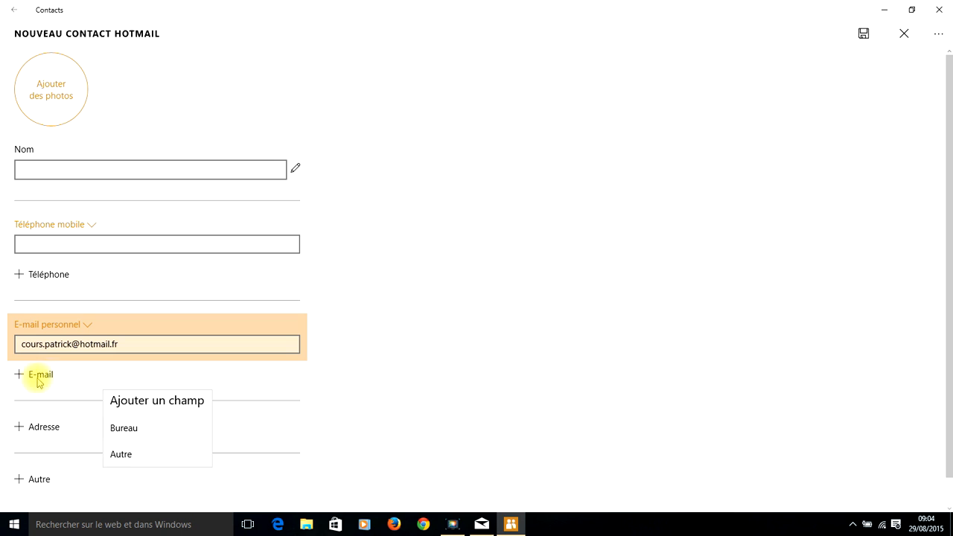
pyautogui.click(124, 428)
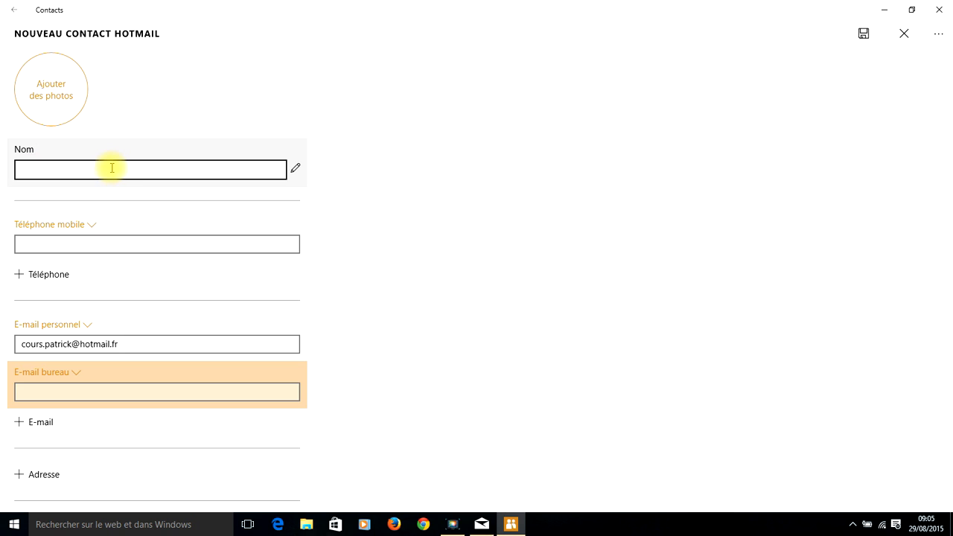
# Enter the contact's first and last name in the Modifier le nom editor and confirm with Terminé.
pyautogui.click(70, 169)
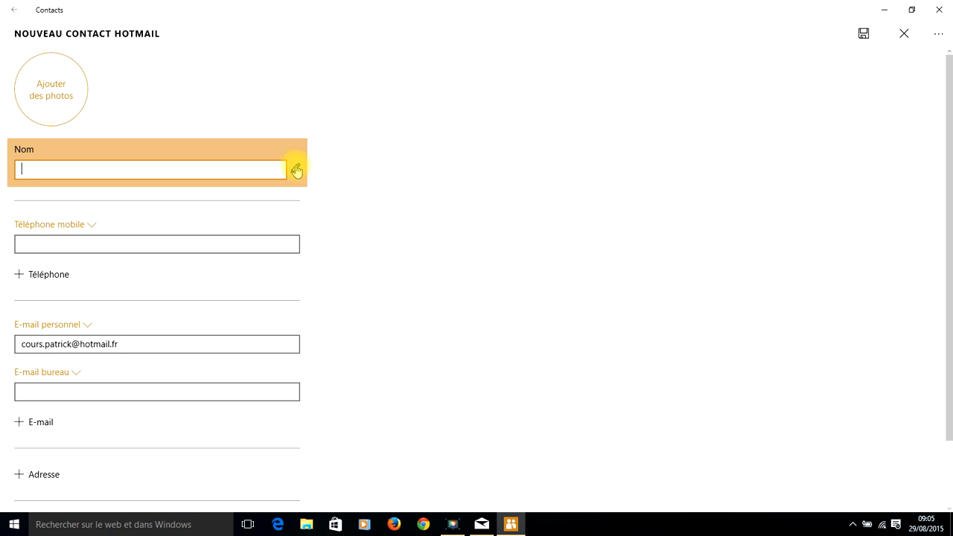
pyautogui.click(297, 171)
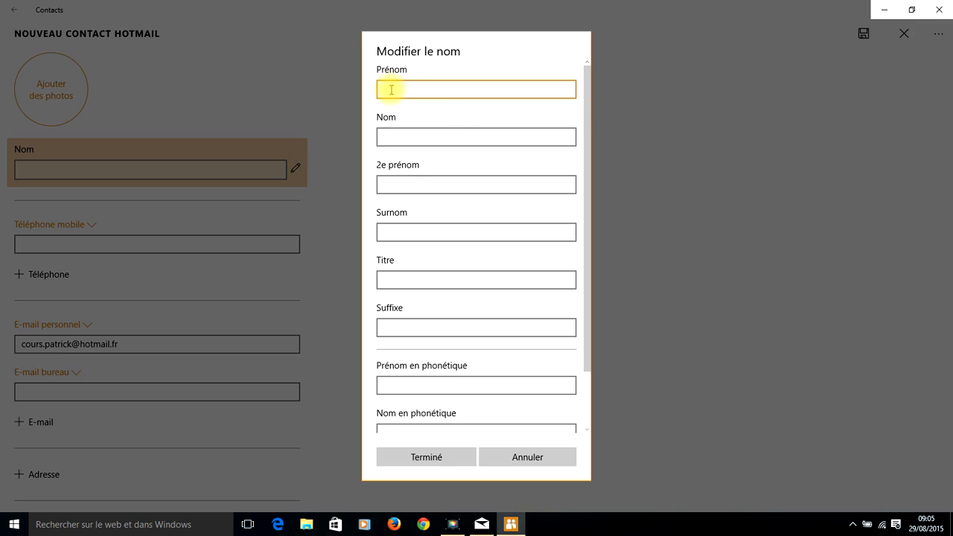
pyautogui.press('Tab')
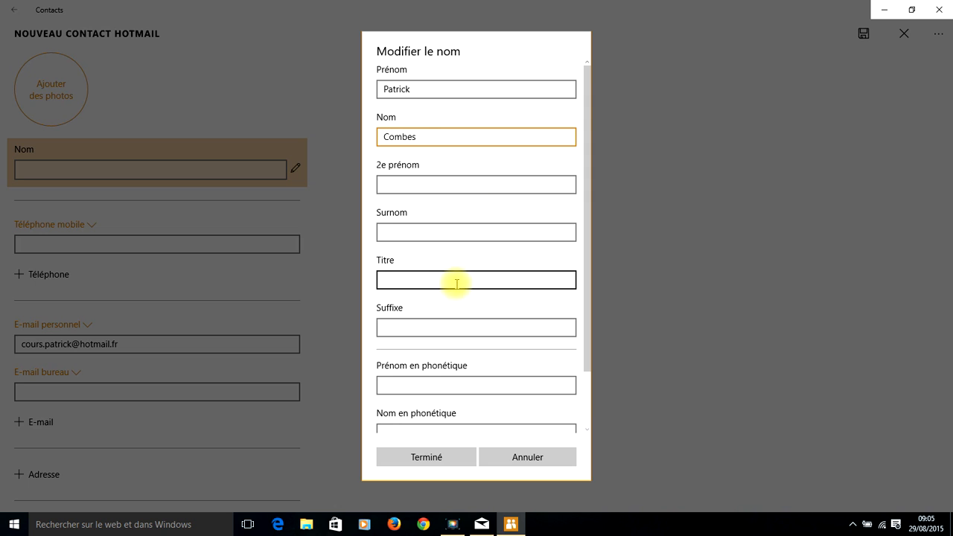
pyautogui.scroll(-2, 466, 293)
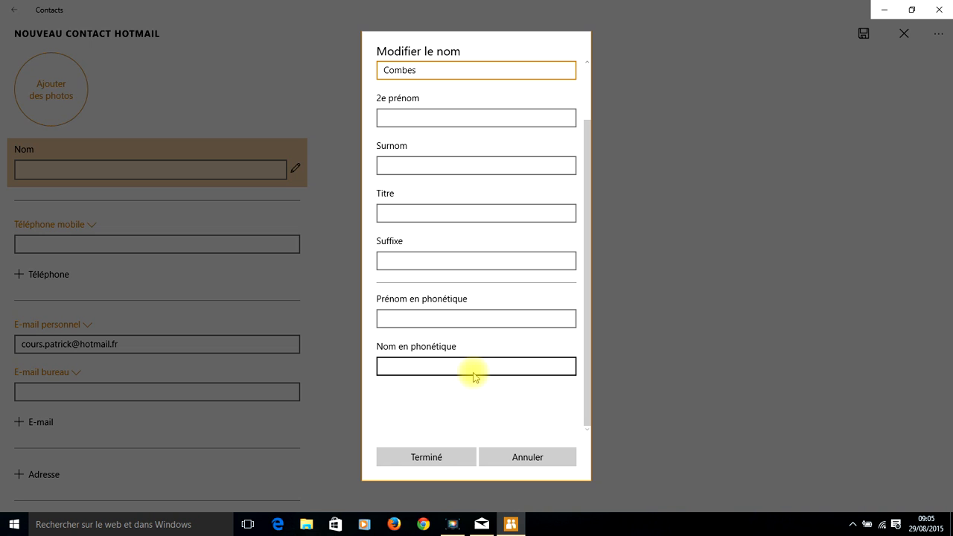
pyautogui.scroll(2, 474, 376)
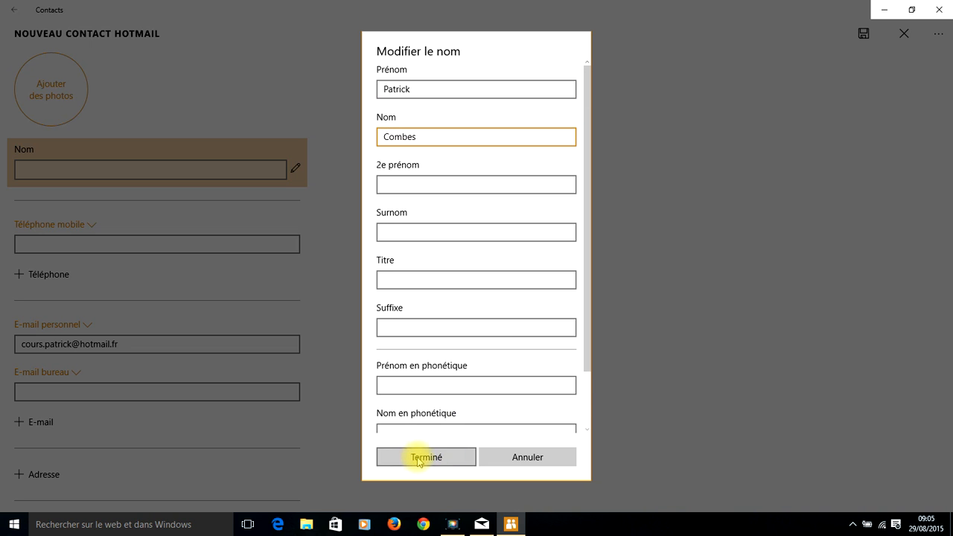
pyautogui.click(419, 458)
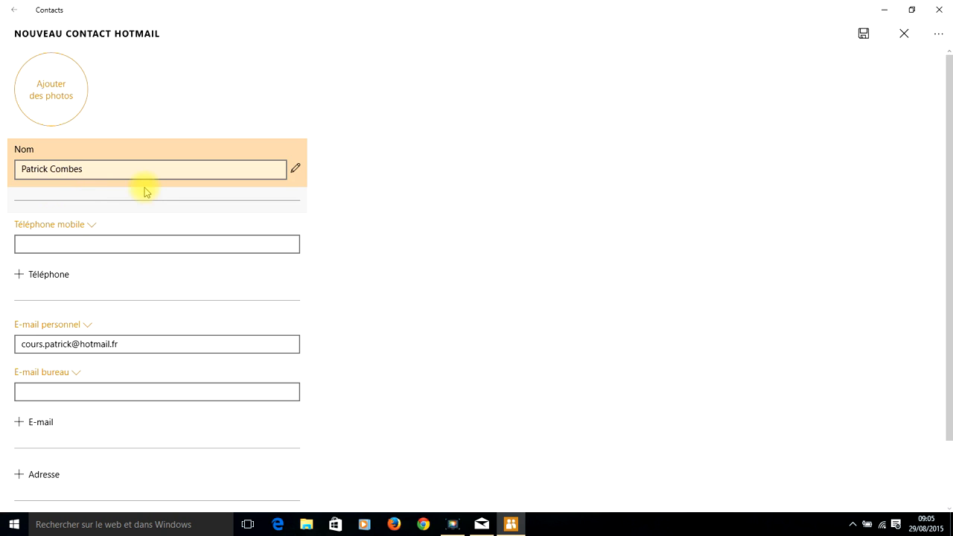
pyautogui.scroll(-2, 391, 204)
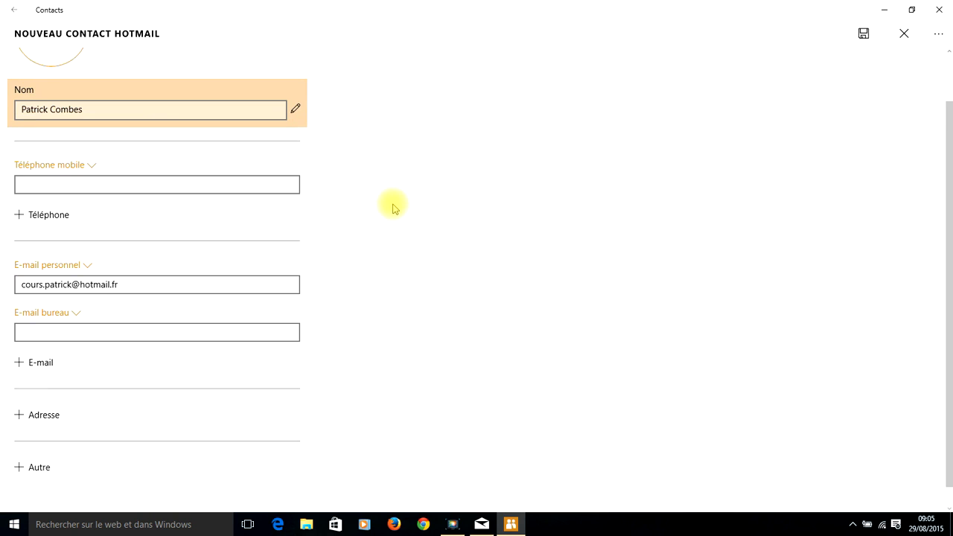
pyautogui.moveTo(950, 198); pyautogui.dragTo(949, 217)
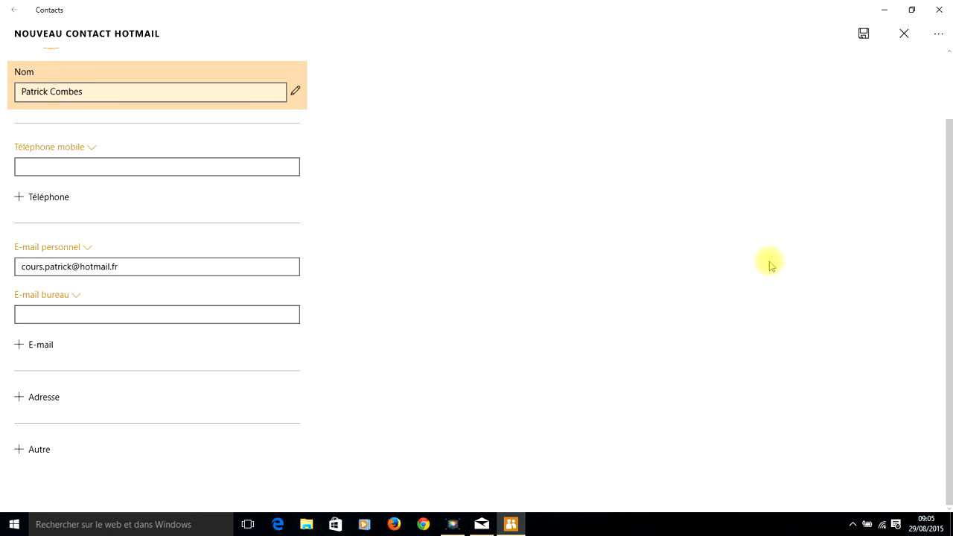
pyautogui.click(46, 399)
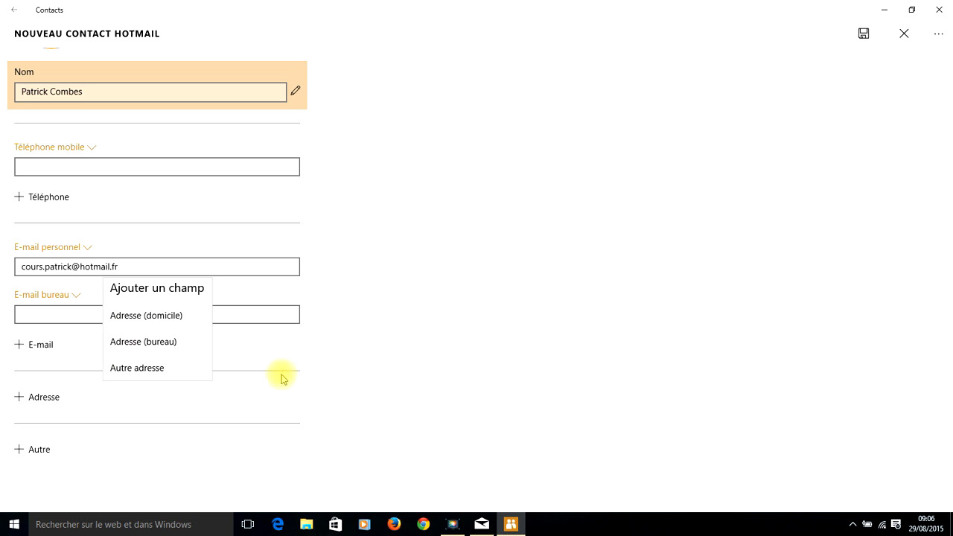
pyautogui.click(353, 380)
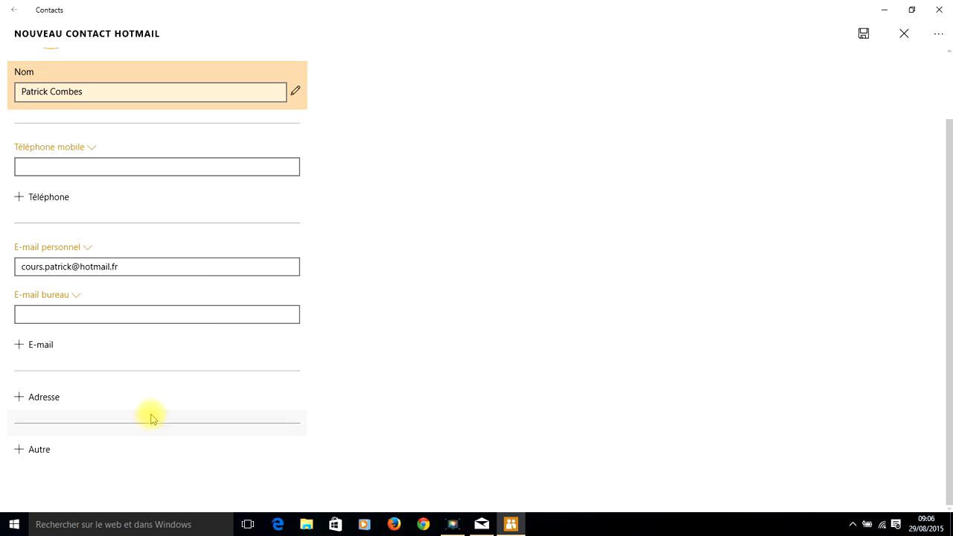
pyautogui.click(32, 451)
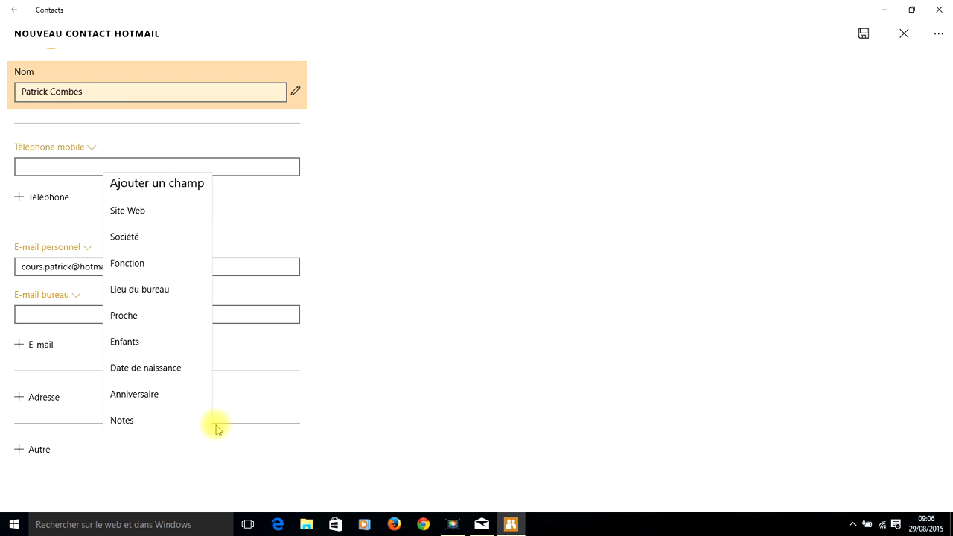
pyautogui.click(355, 415)
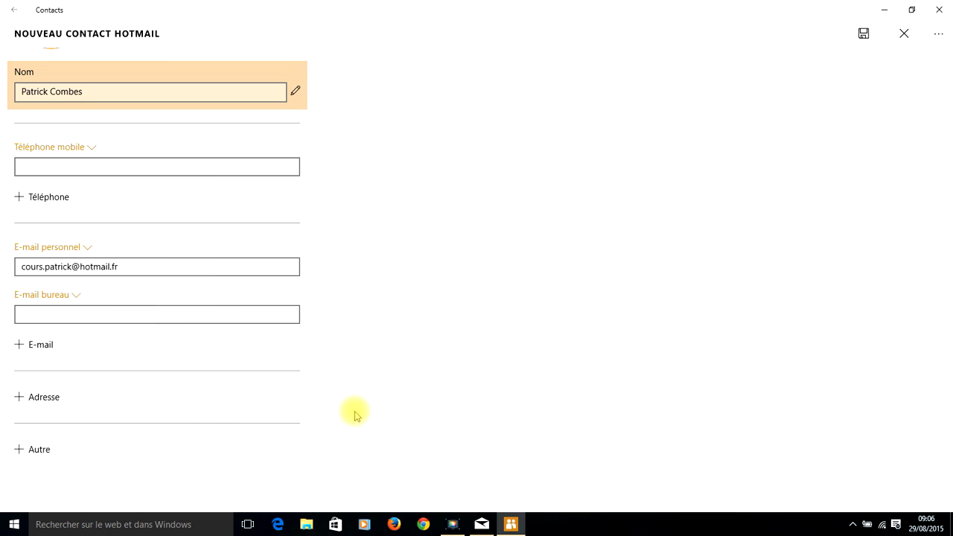
pyautogui.scroll(1, 354, 415)
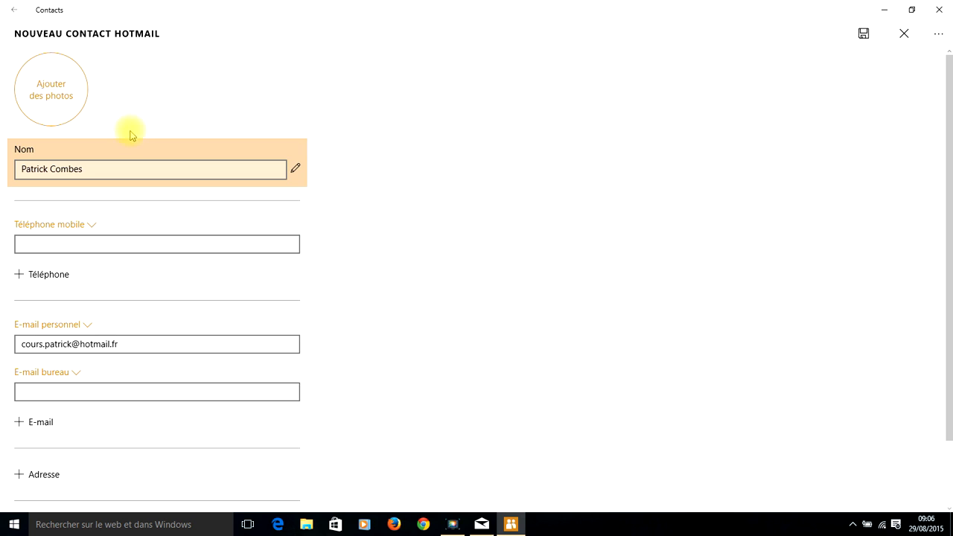
# Pick the Gérer les Mises en veille image from août 2015 as the contact photo.
pyautogui.click(49, 97)
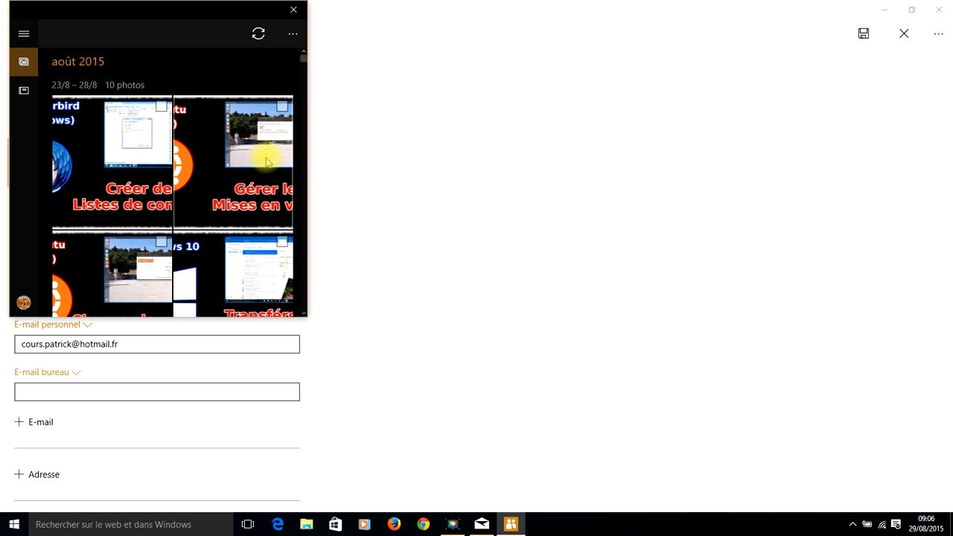
pyautogui.click(83, 63)
pyautogui.scroll(-2, 140, 178)
pyautogui.scroll(-8, 142, 182)
pyautogui.scroll(10, 142, 185)
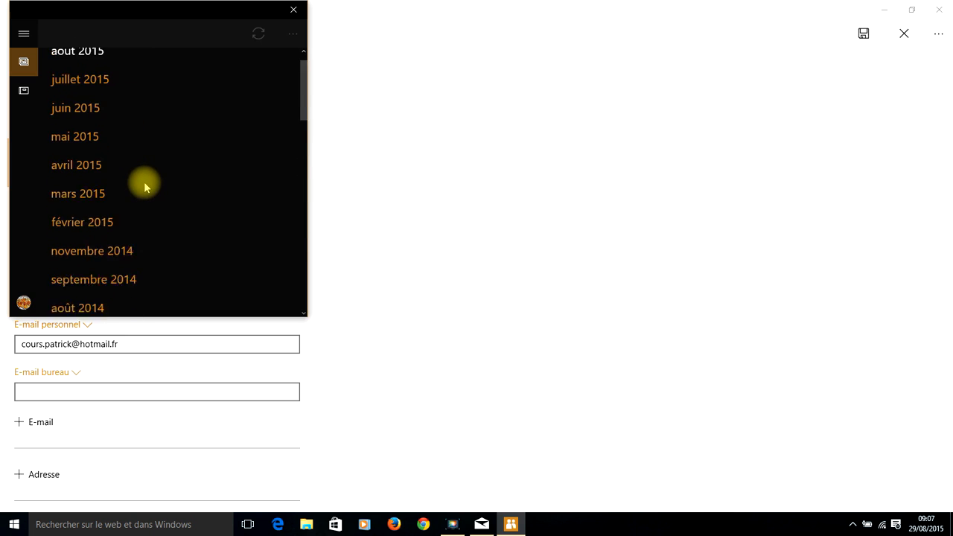
pyautogui.click(78, 65)
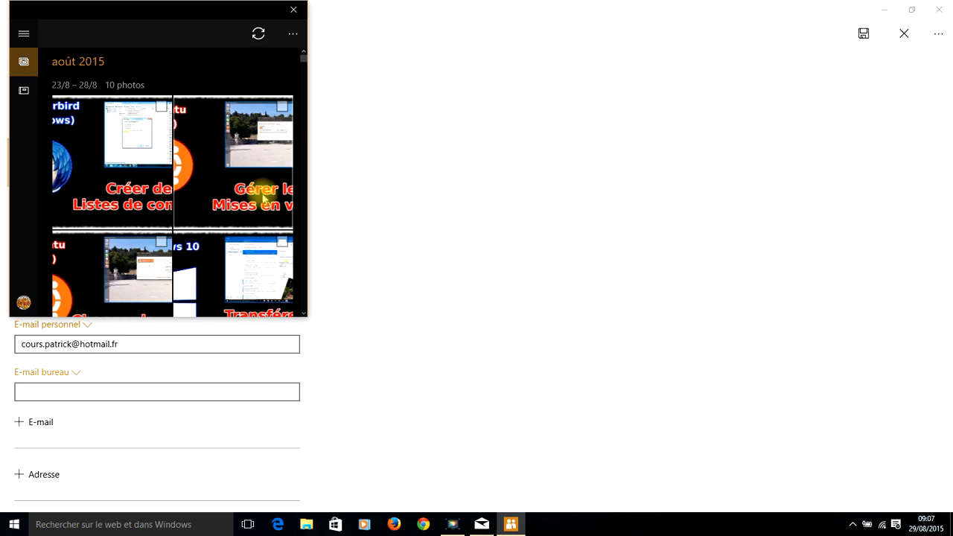
pyautogui.click(245, 146)
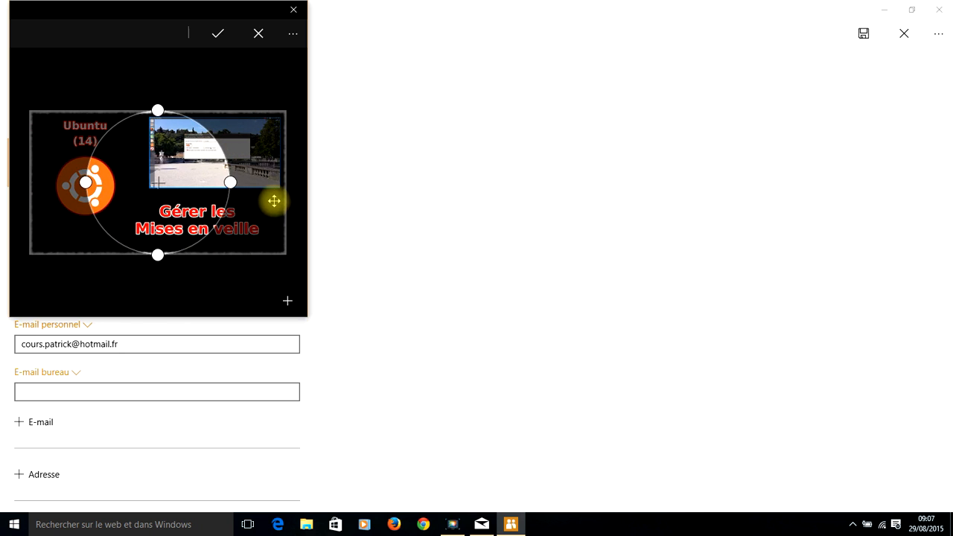
# Shrink and centre the crop circle on the orange Ubuntu logo.
pyautogui.moveTo(161, 14); pyautogui.dragTo(283, 65)
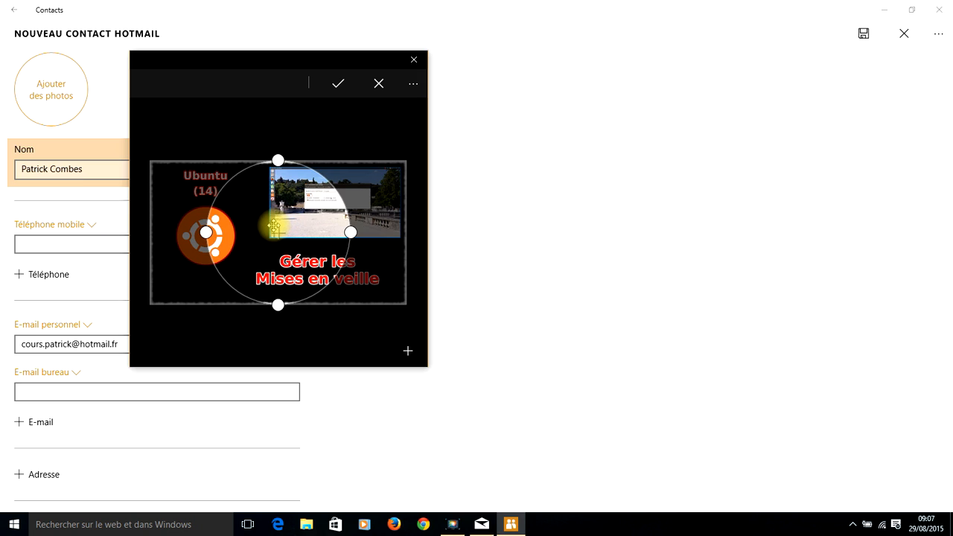
pyautogui.moveTo(274, 226); pyautogui.dragTo(383, 226)
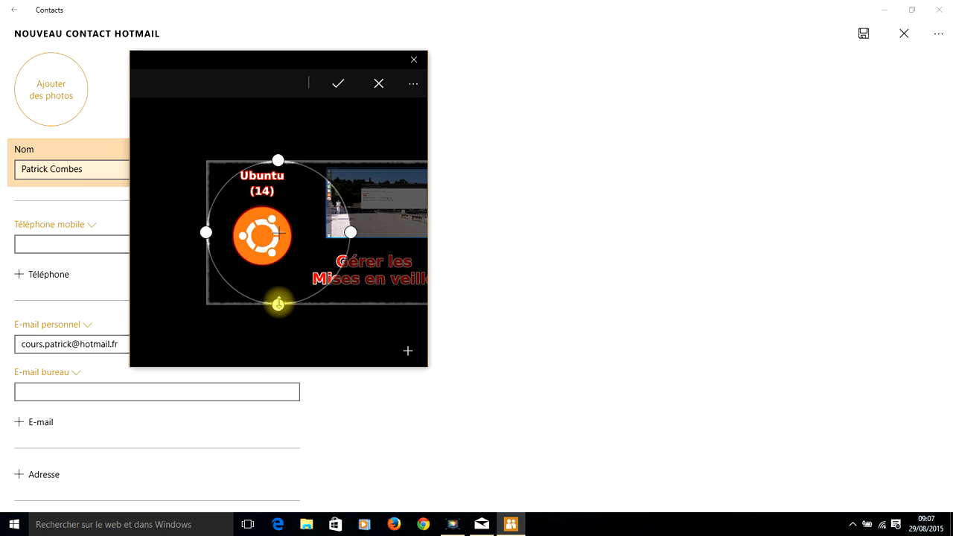
pyautogui.moveTo(278, 304); pyautogui.dragTo(279, 285)
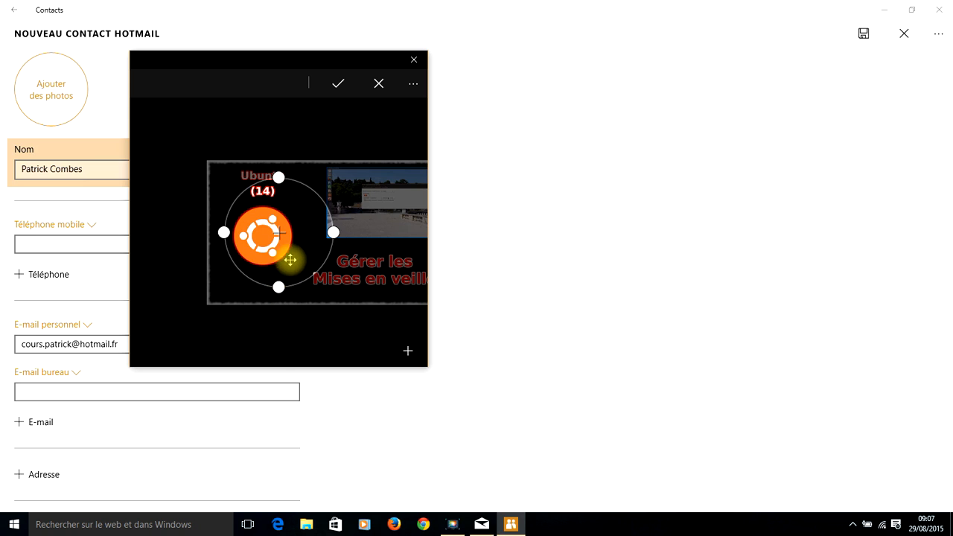
pyautogui.moveTo(290, 234); pyautogui.dragTo(306, 247)
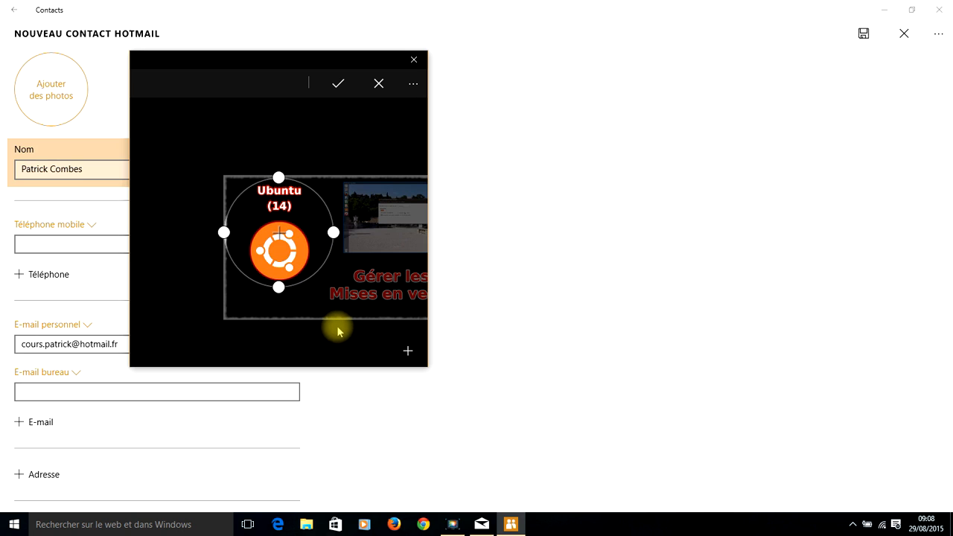
# Apply the Ubuntu logo crop as the contact picture and save the new contact.
pyautogui.click(339, 86)
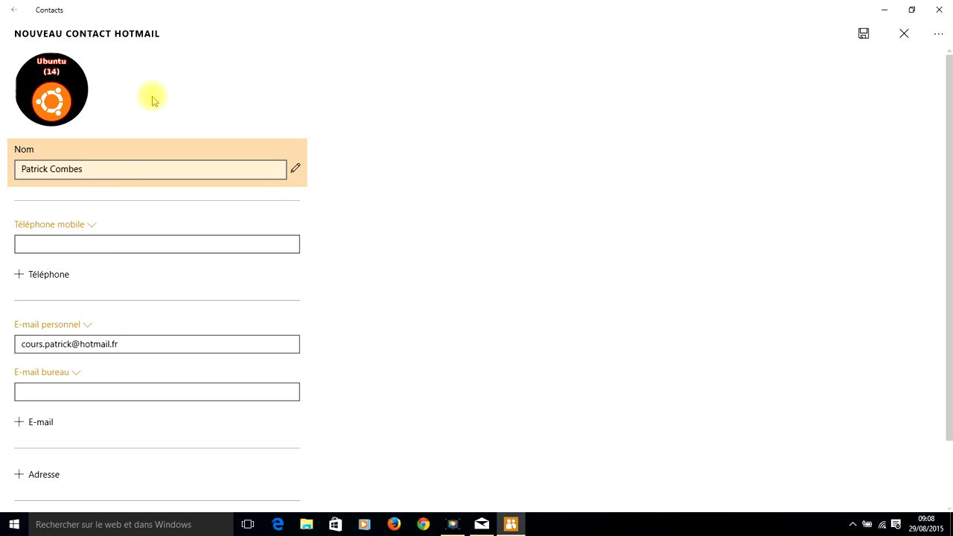
pyautogui.scroll(-2, 213, 164)
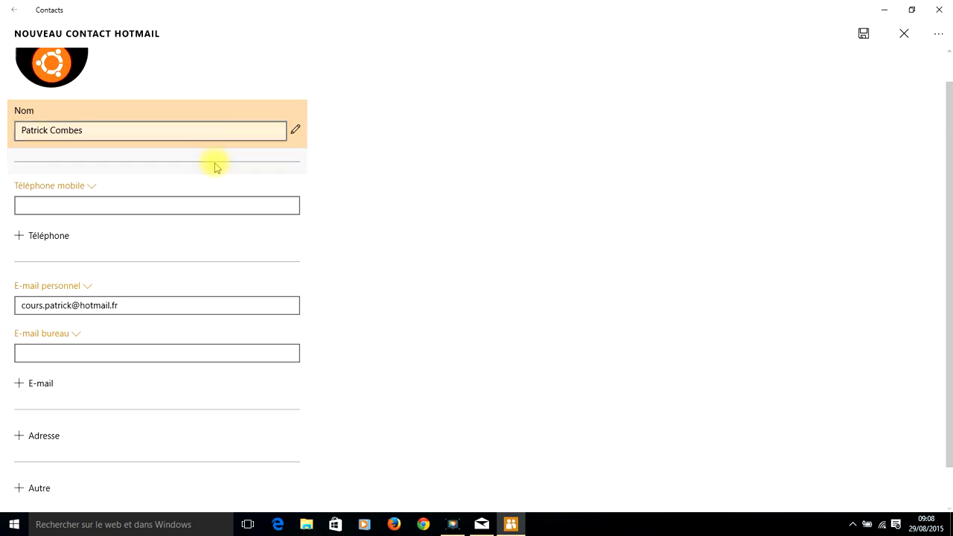
pyautogui.scroll(2, 241, 237)
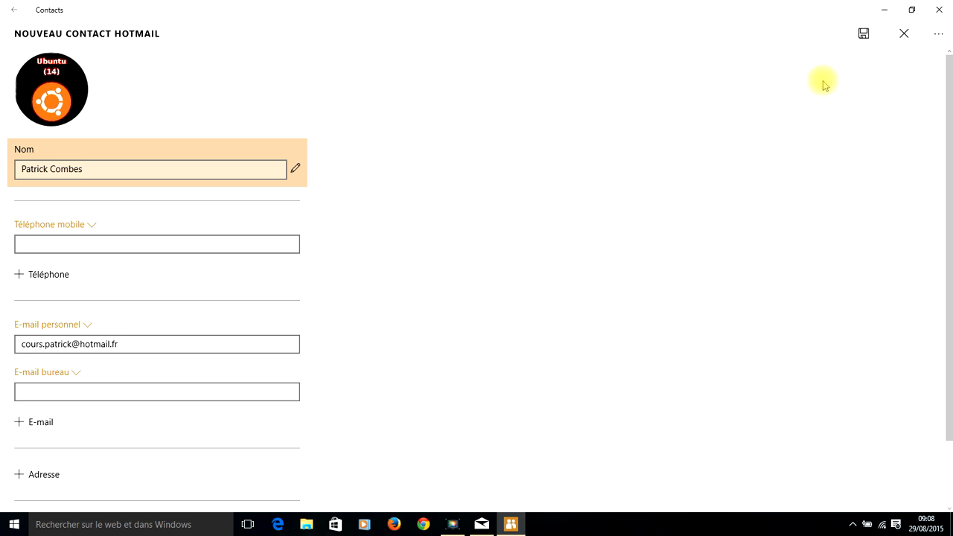
pyautogui.click(865, 34)
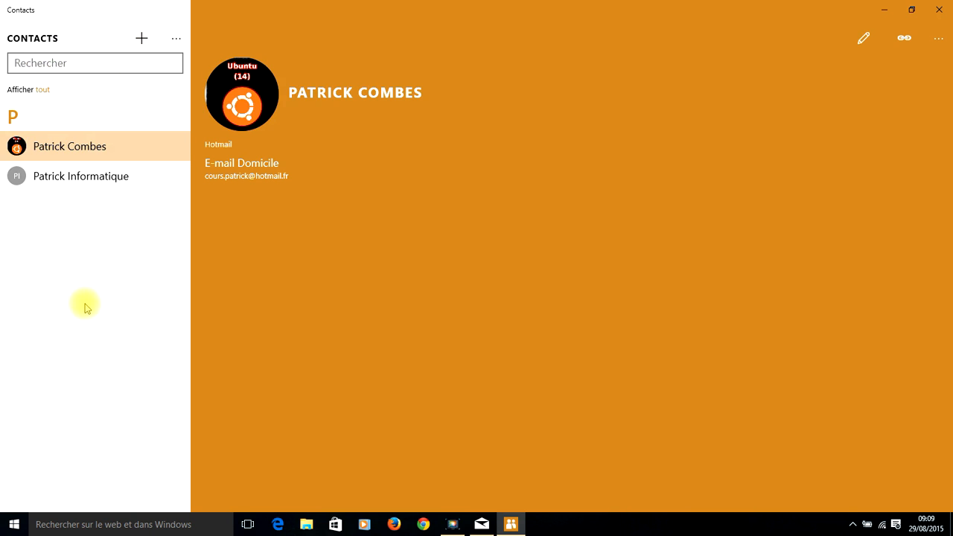
pyautogui.click(55, 63)
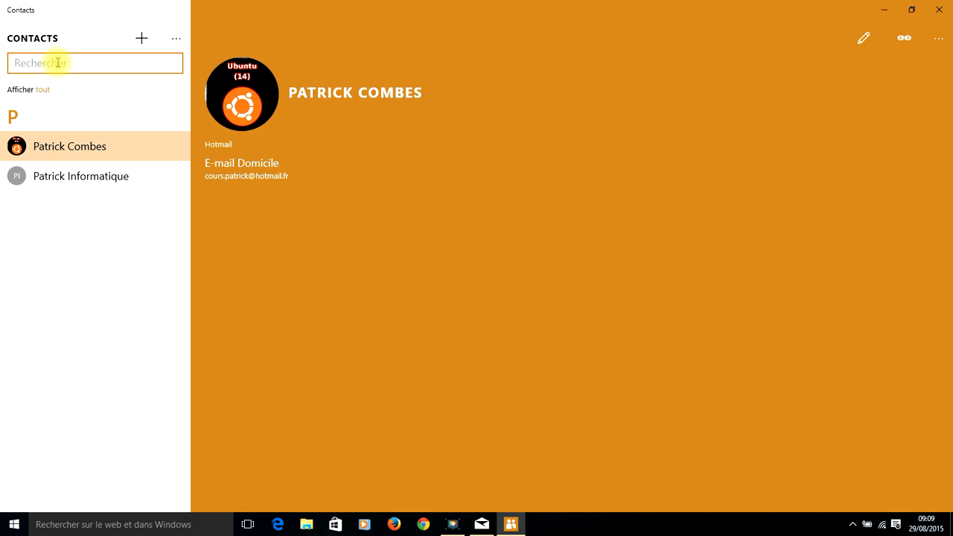
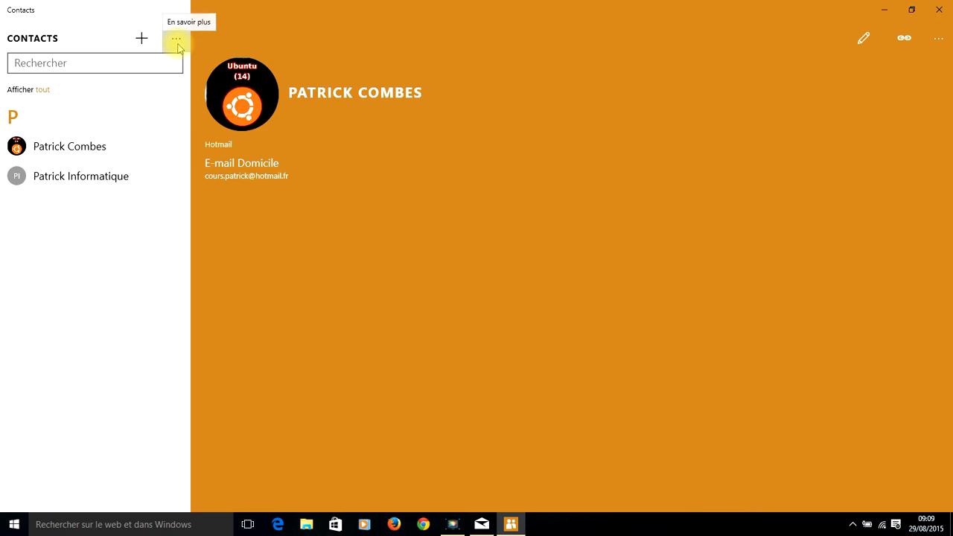
# Sort the contact list by last name (Nom) in Contacts settings and return.
pyautogui.click(176, 41)
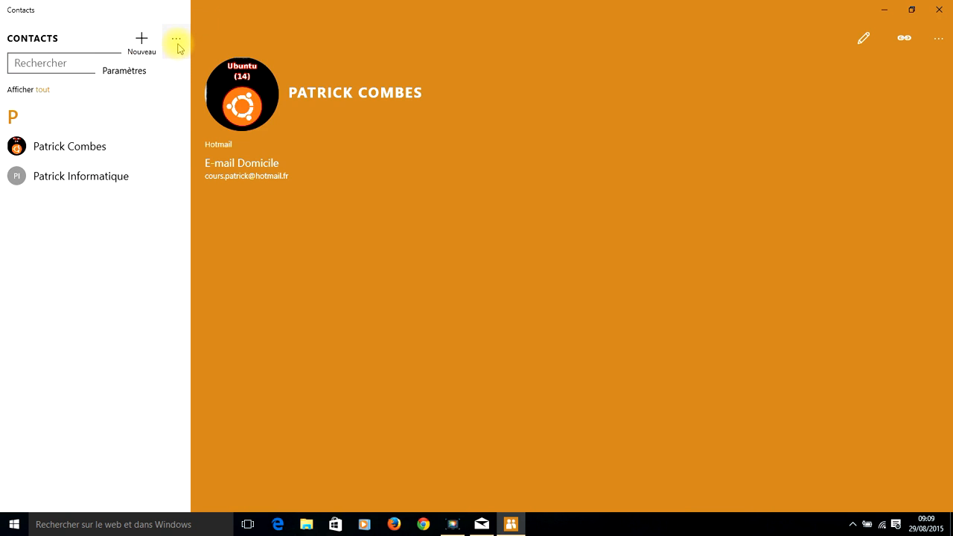
pyautogui.click(134, 72)
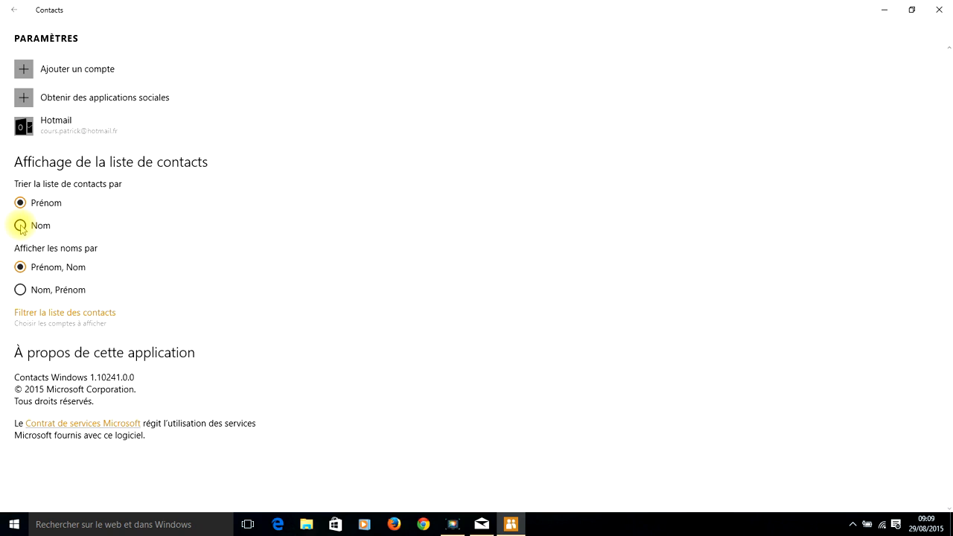
pyautogui.click(21, 226)
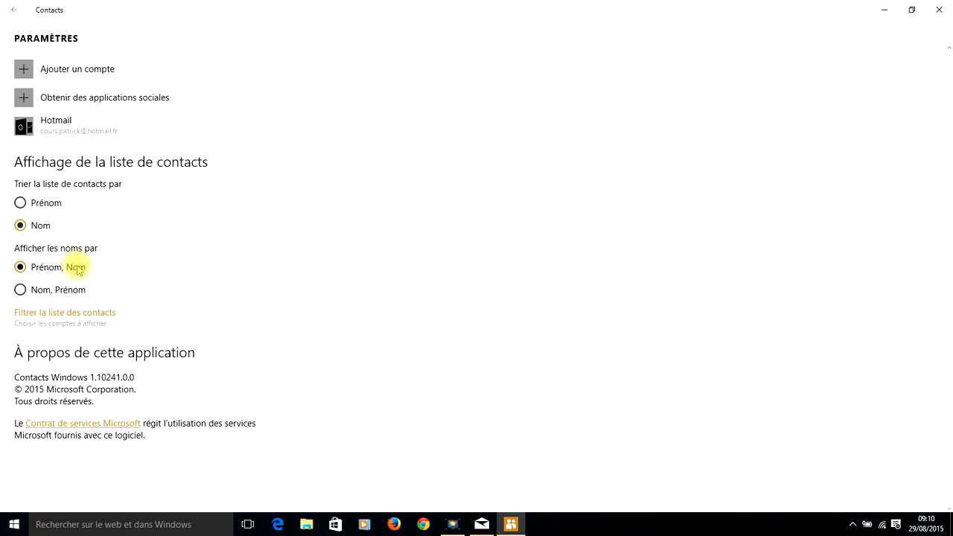
pyautogui.click(14, 13)
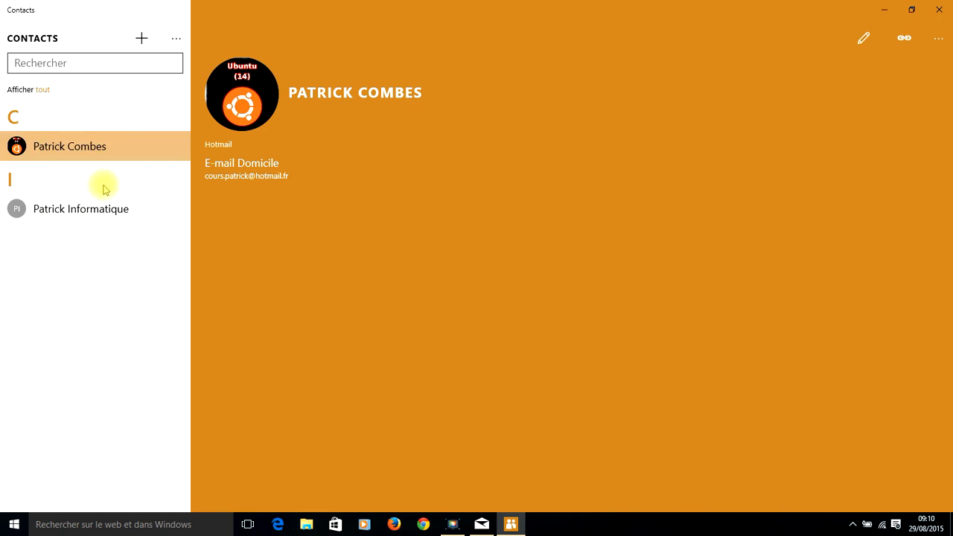
# Switch the contact list sorting back to first name (Prénom) and leave settings.
pyautogui.click(176, 41)
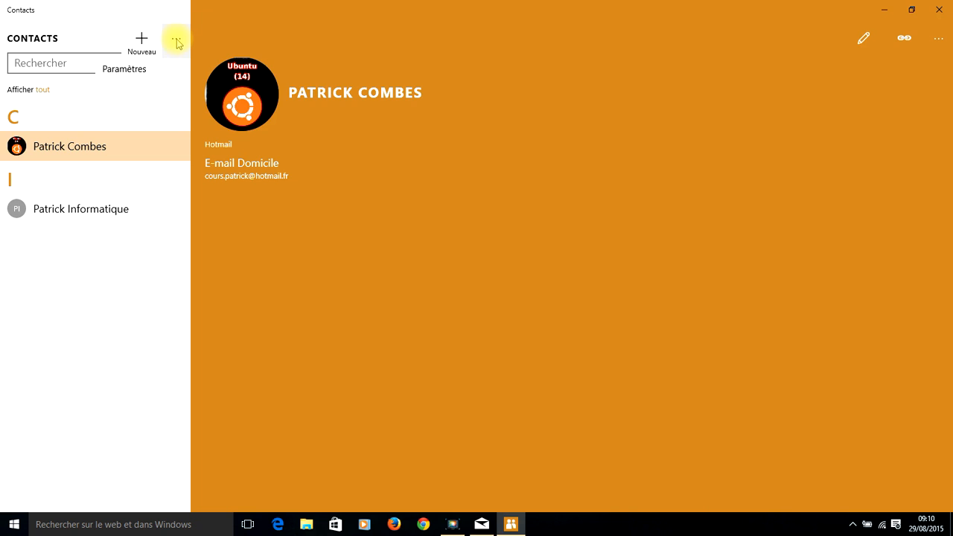
pyautogui.click(140, 75)
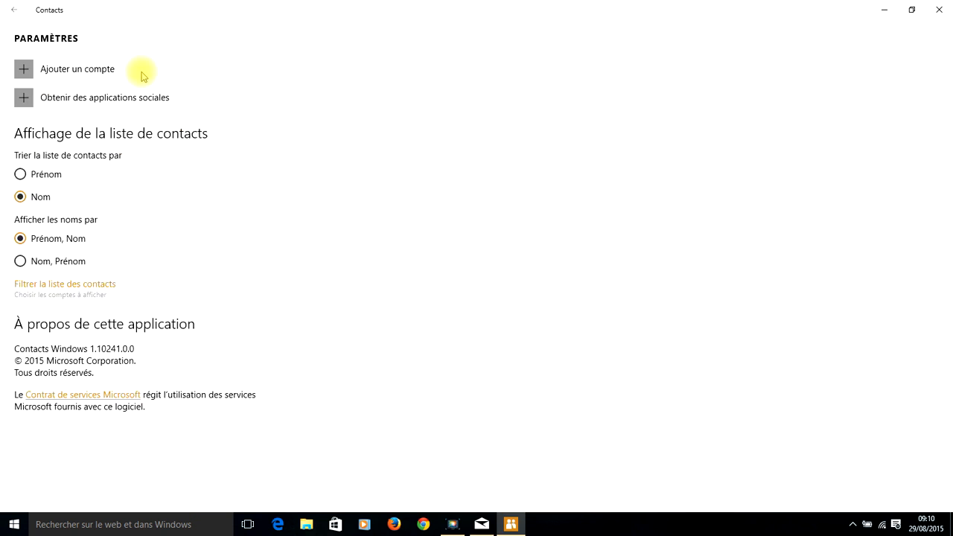
pyautogui.click(20, 203)
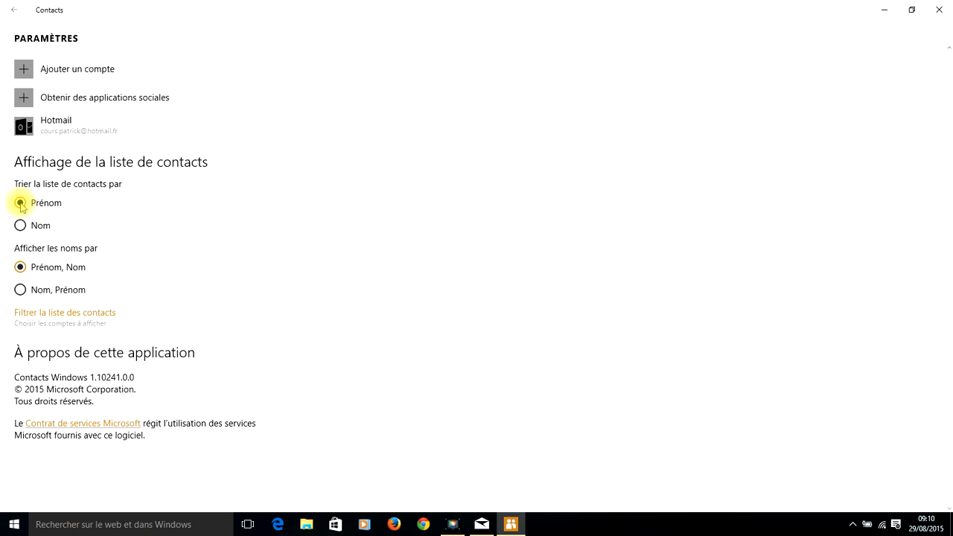
pyautogui.click(15, 14)
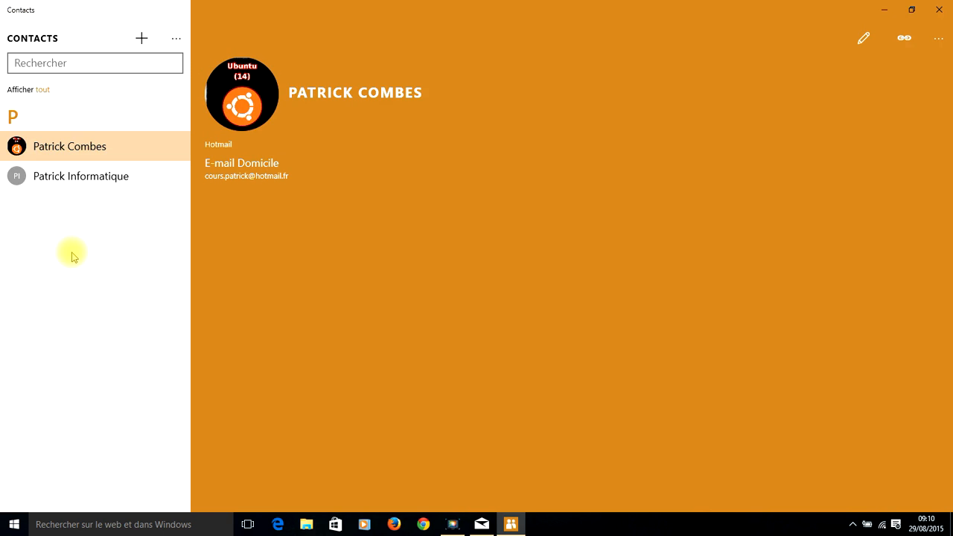
pyautogui.click(141, 38)
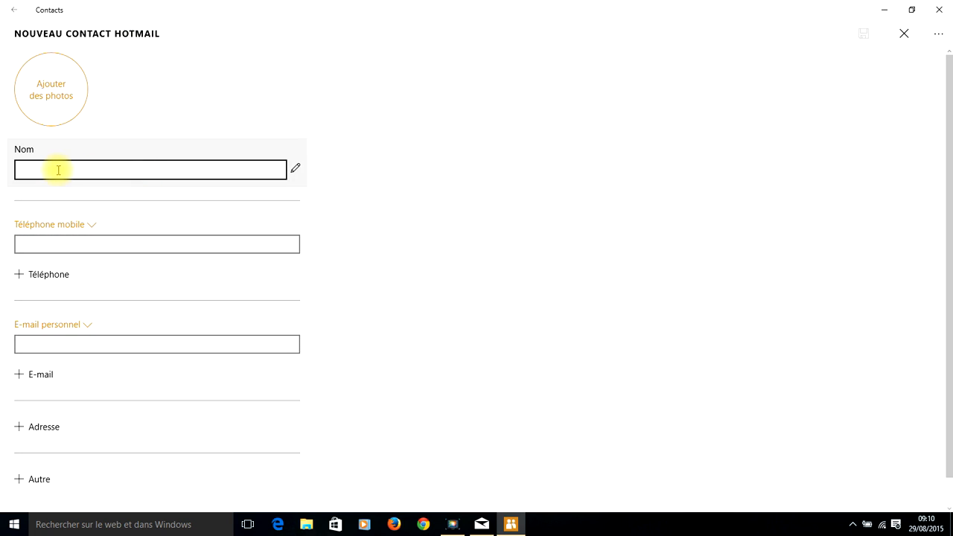
pyautogui.click(32, 169)
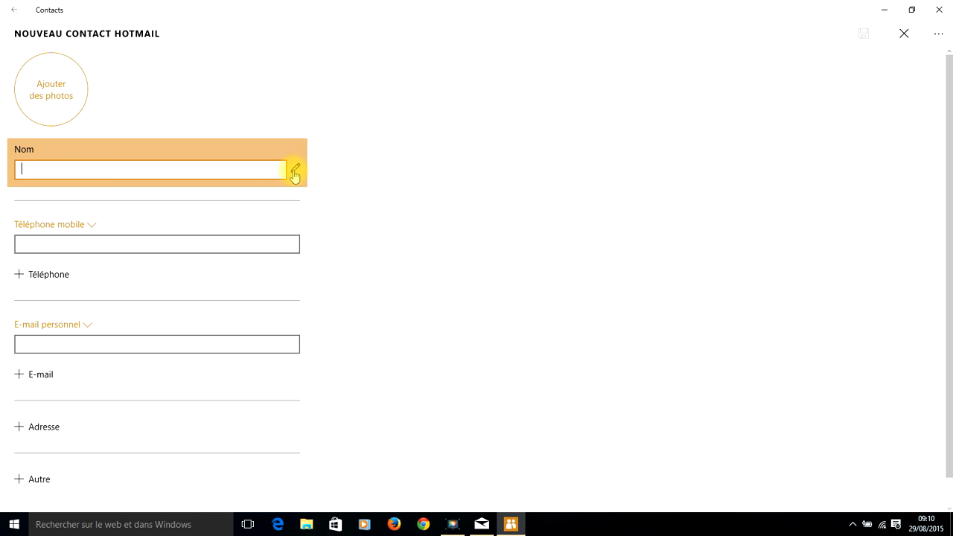
pyautogui.click(295, 173)
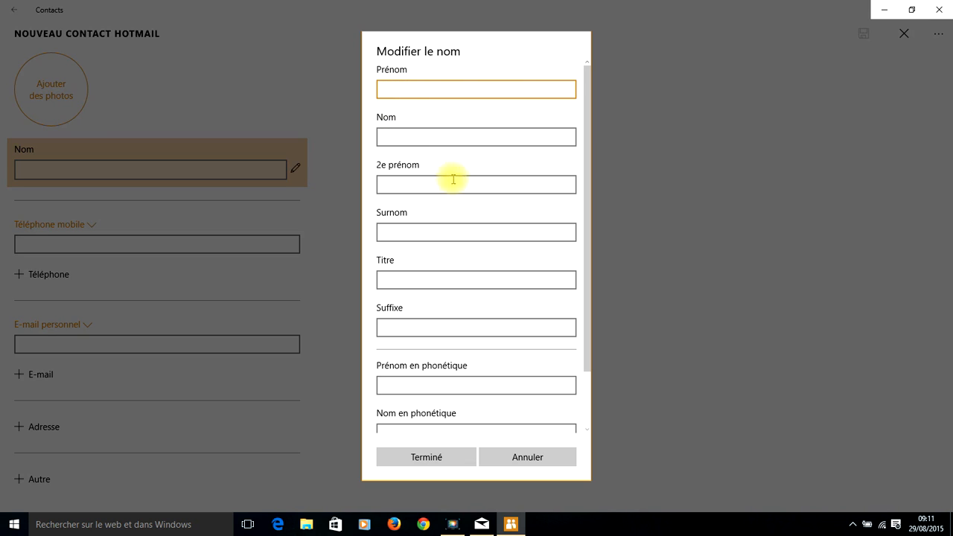
pyautogui.click(514, 459)
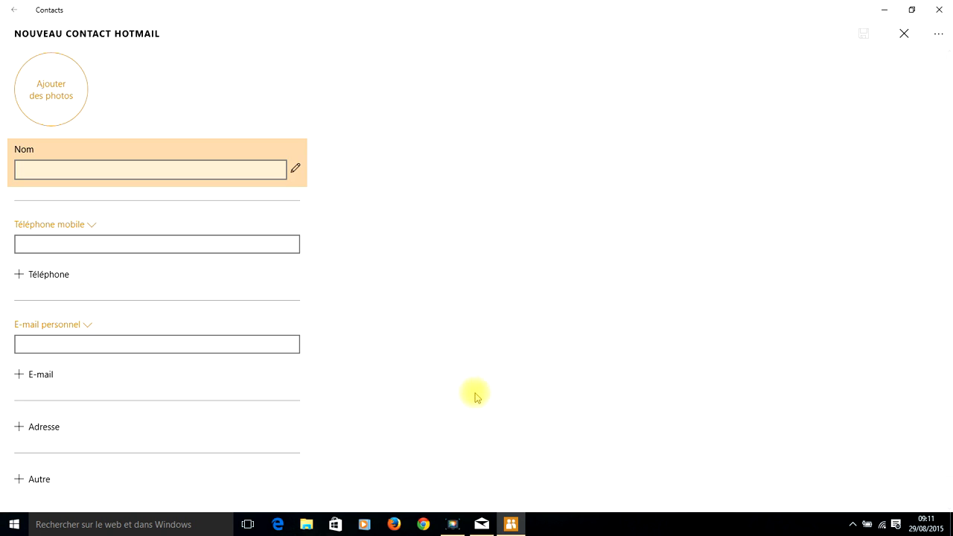
pyautogui.click(13, 9)
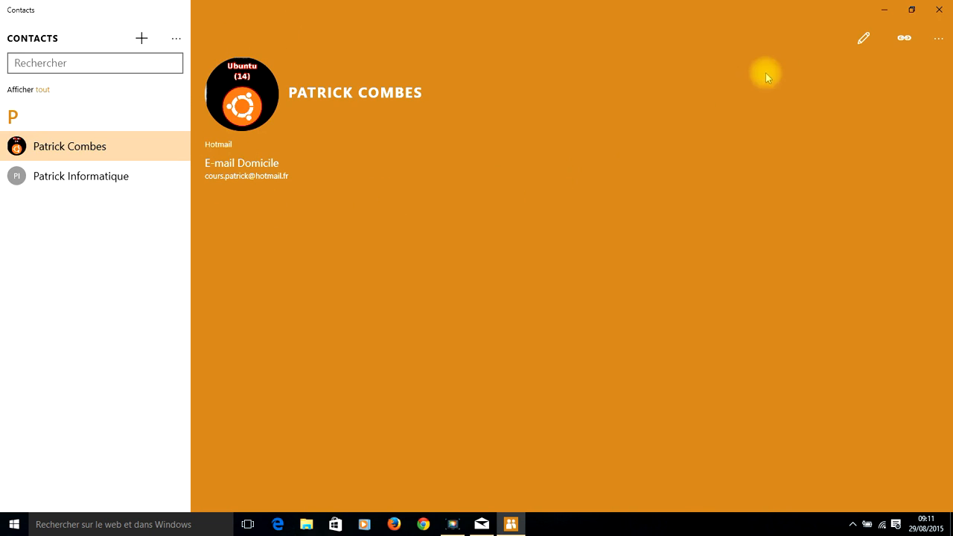
# Add a Mobile phone field with the contact's number to the Ubuntu-photo contact and save.
pyautogui.click(862, 39)
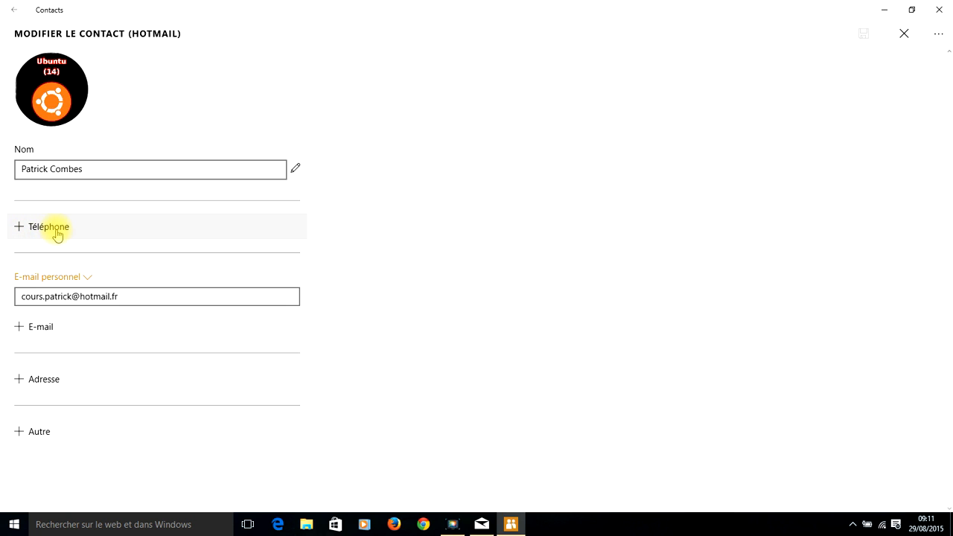
pyautogui.click(55, 235)
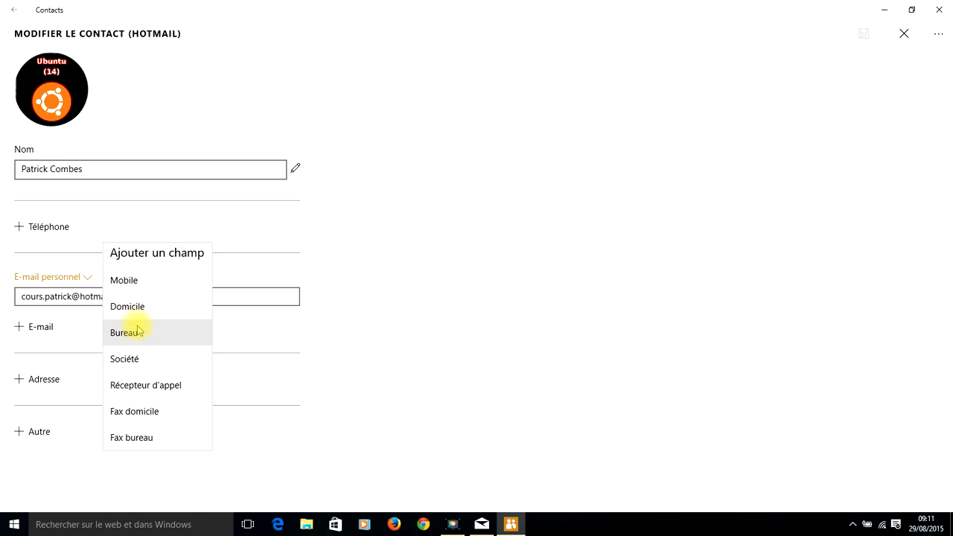
pyautogui.click(125, 281)
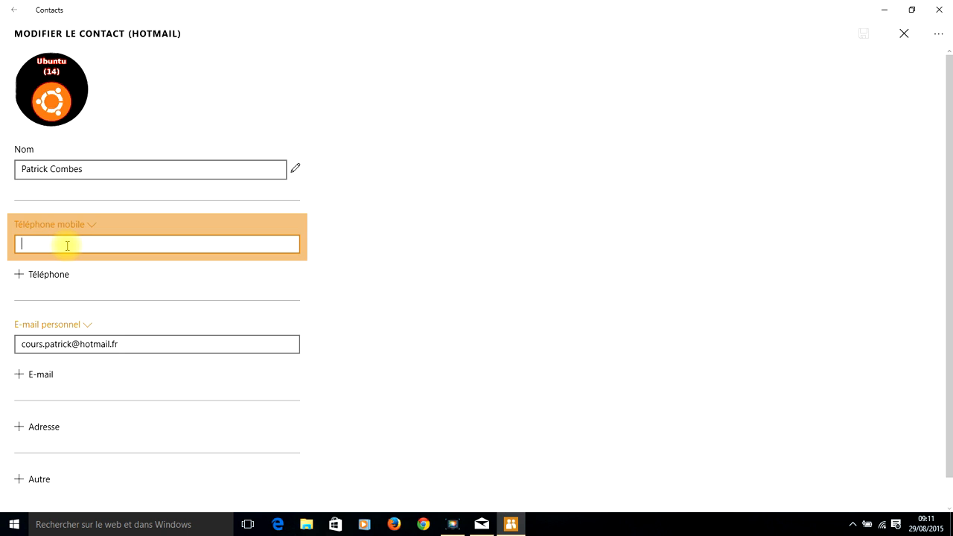
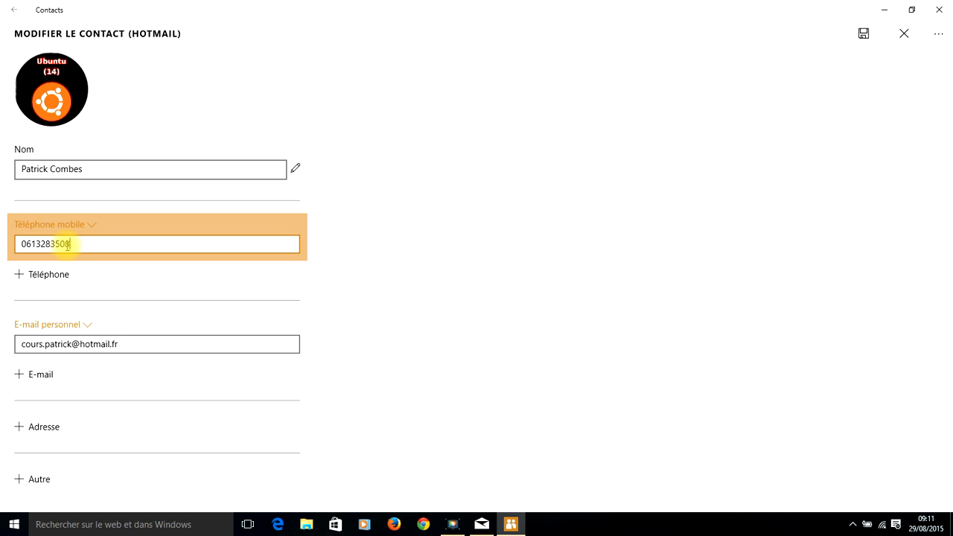
pyautogui.scroll(-1, 277, 474)
pyautogui.scroll(1, 277, 474)
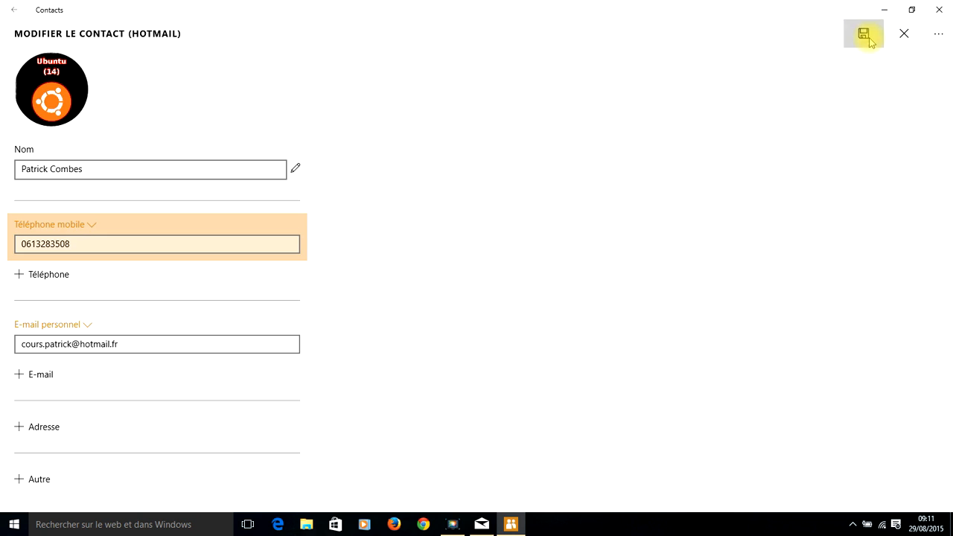
pyautogui.click(866, 37)
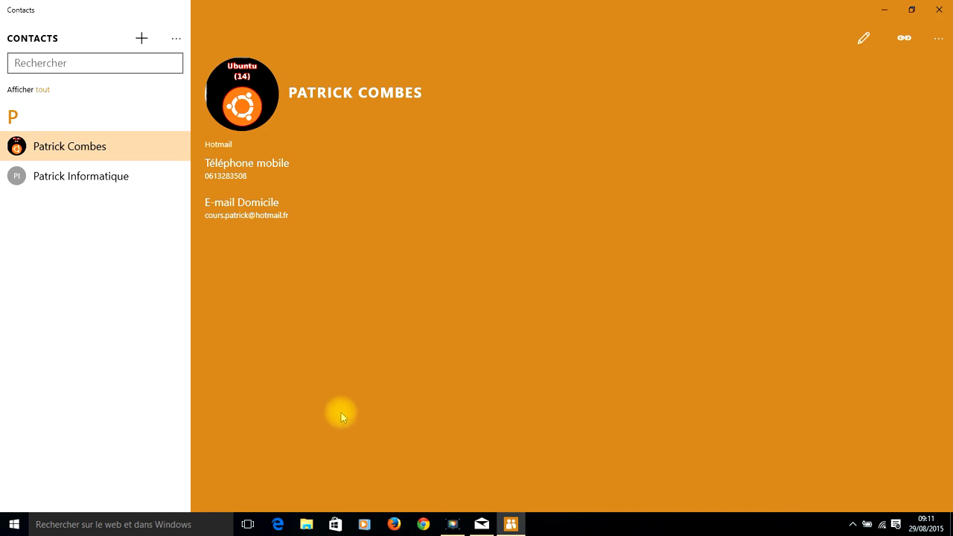
# Delete the Ubuntu-photo contact, then choose Partager le contact for the remaining contact.
pyautogui.click(116, 149)
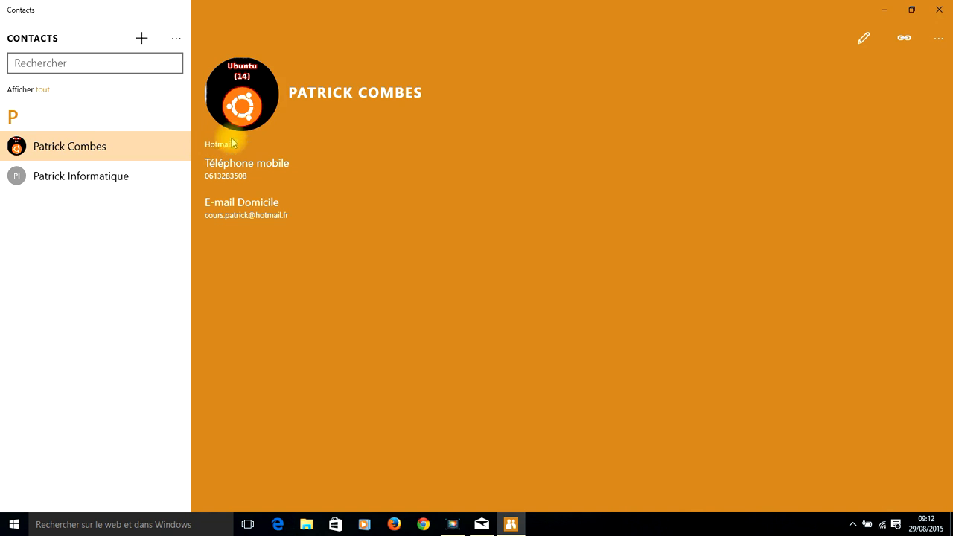
pyautogui.click(939, 39)
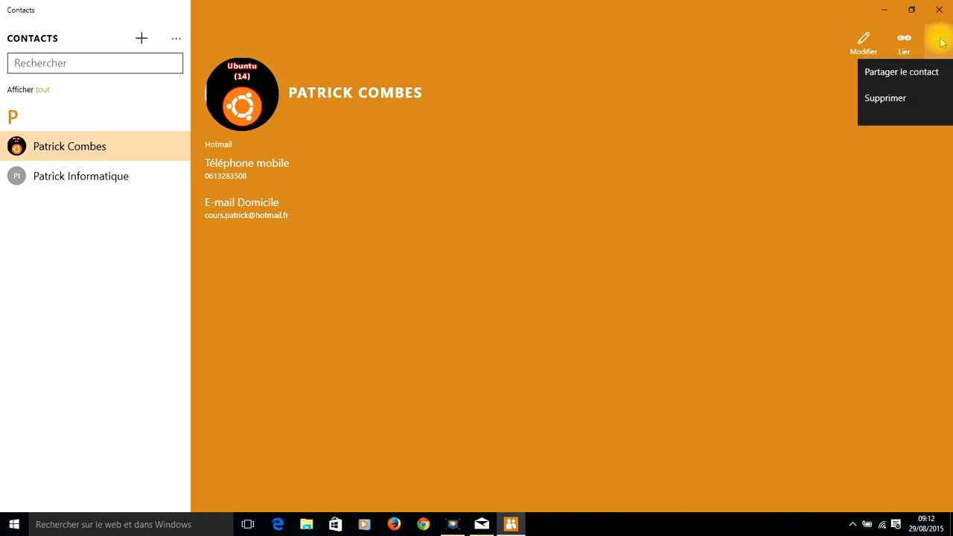
pyautogui.click(890, 101)
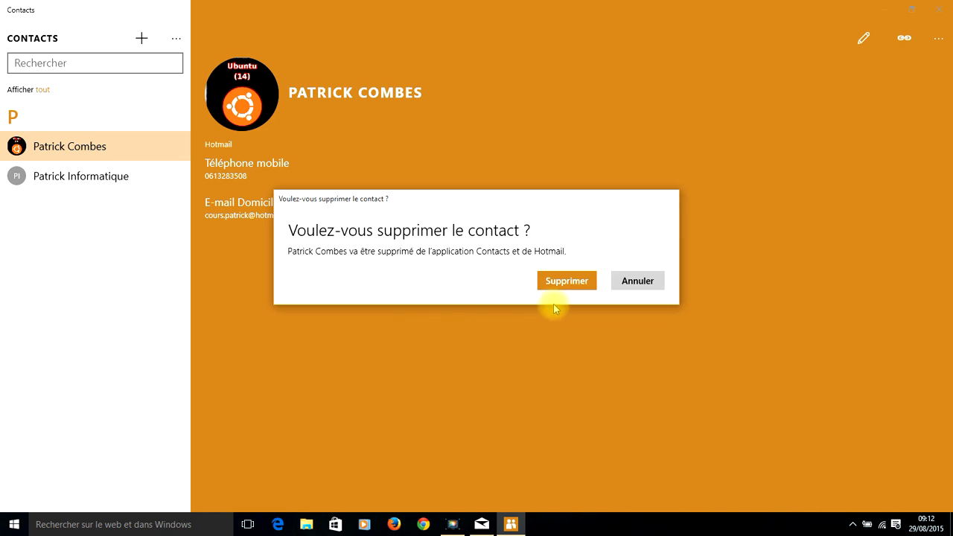
pyautogui.click(562, 283)
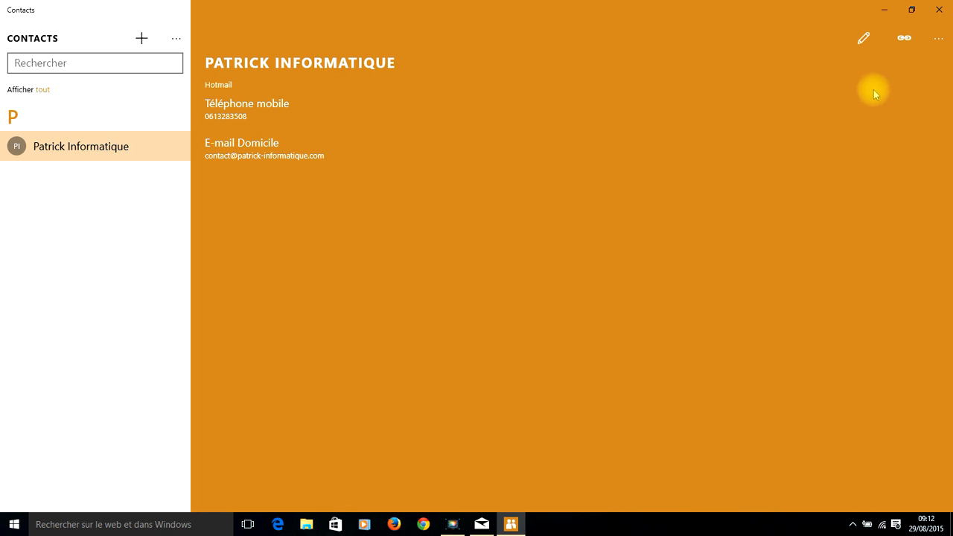
pyautogui.click(943, 43)
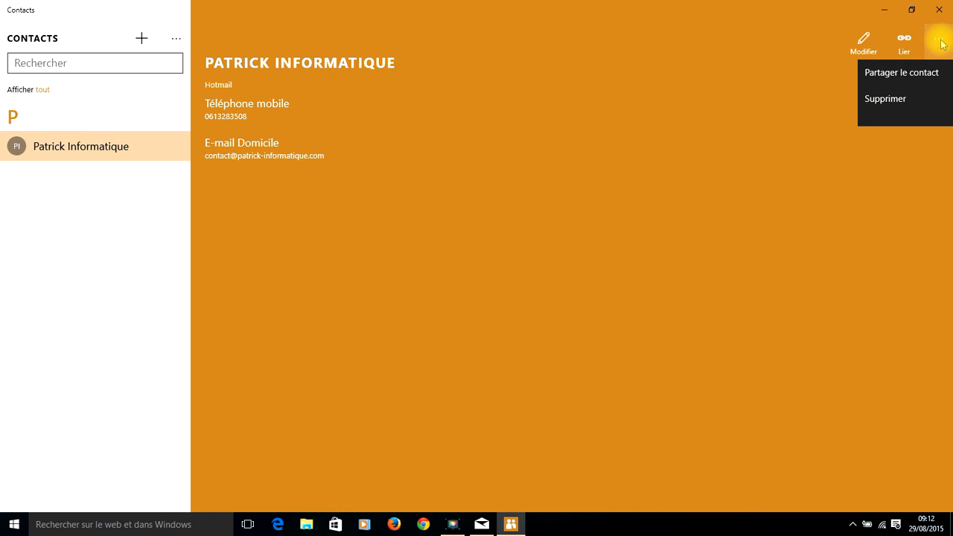
pyautogui.click(916, 73)
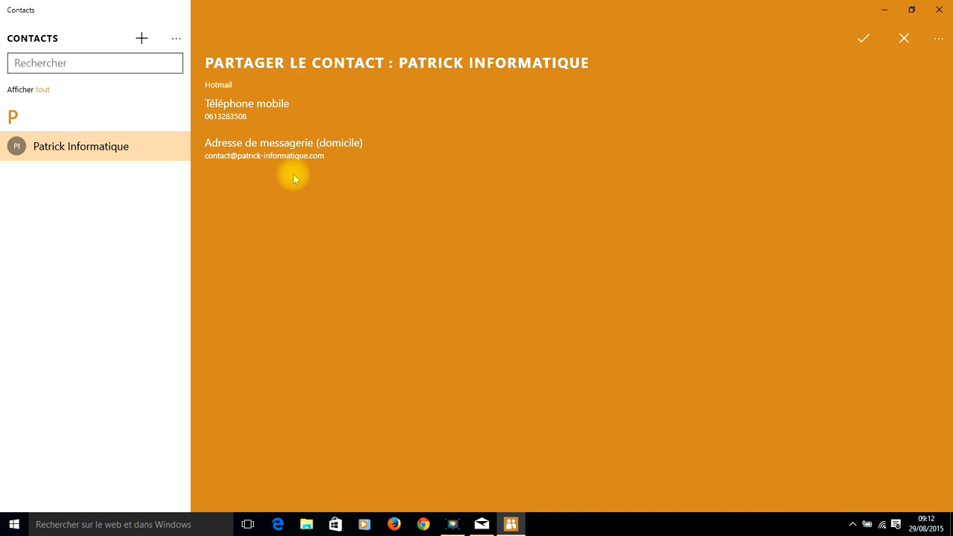
# Share the remaining contact's details via Courrier, drafting a message with its .vcf card attached.
pyautogui.click(863, 40)
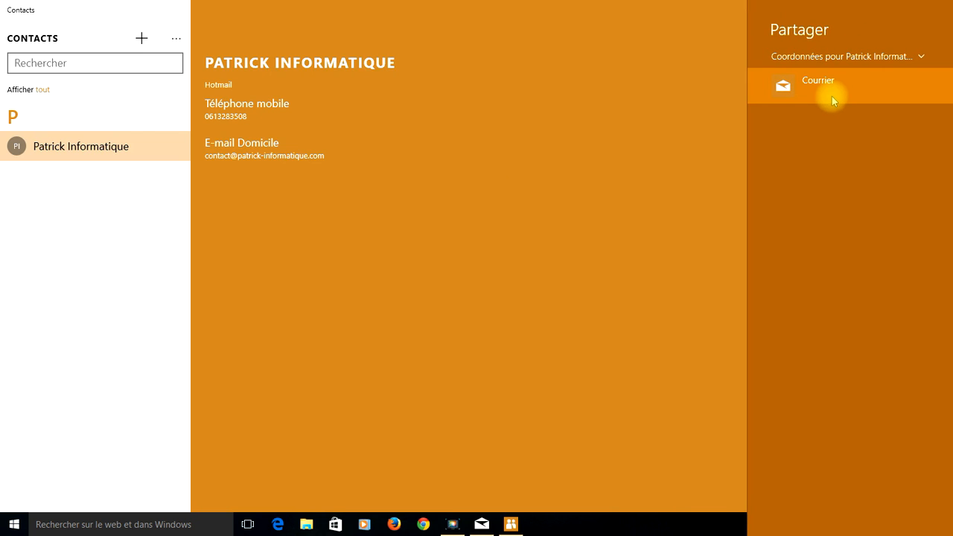
pyautogui.click(806, 100)
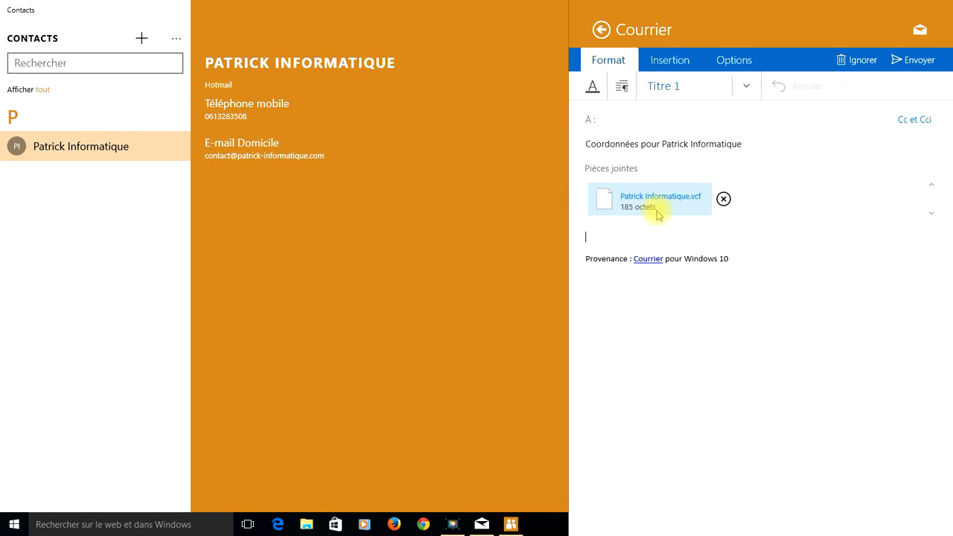
# Discard the card mail draft and reshare the contact, choosing Capture d'écran instead of its details.
pyautogui.click(845, 63)
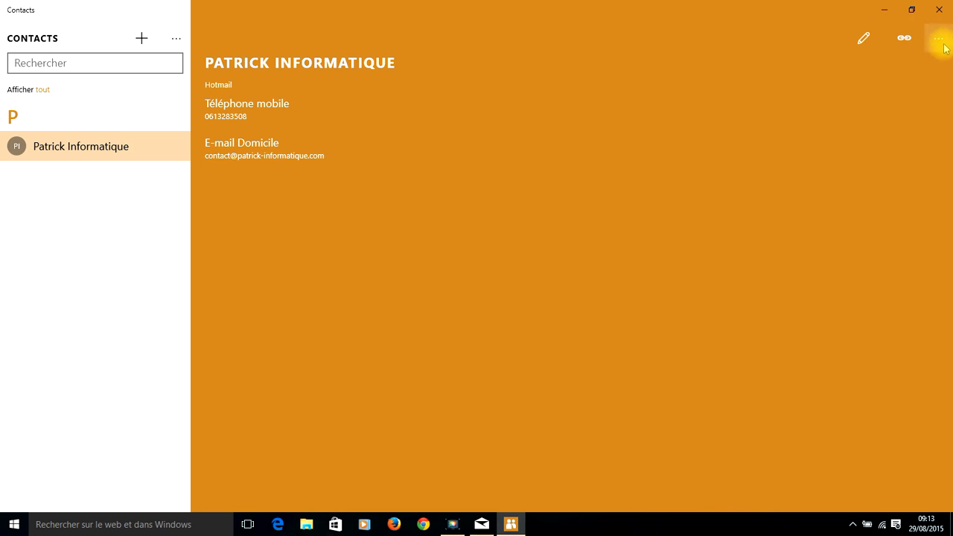
pyautogui.click(939, 41)
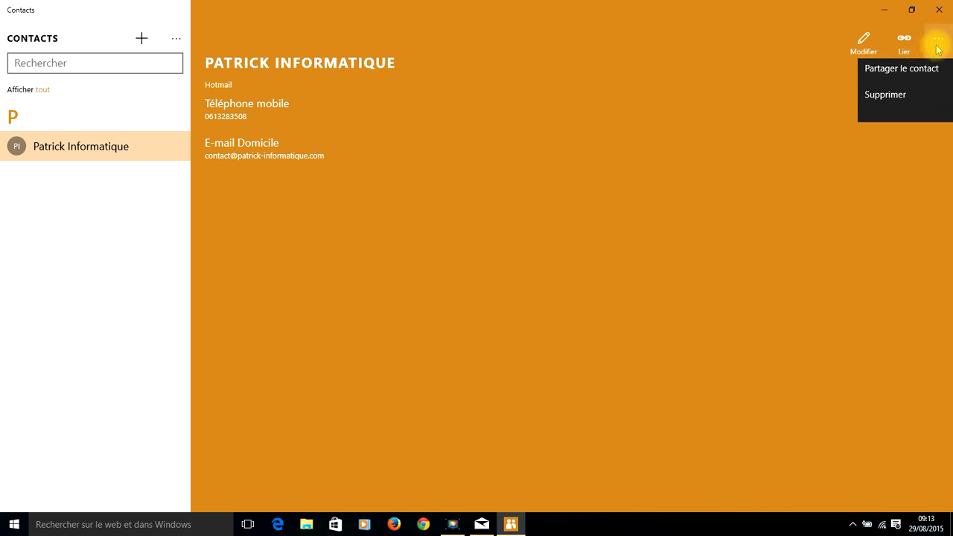
pyautogui.click(913, 77)
pyautogui.click(862, 38)
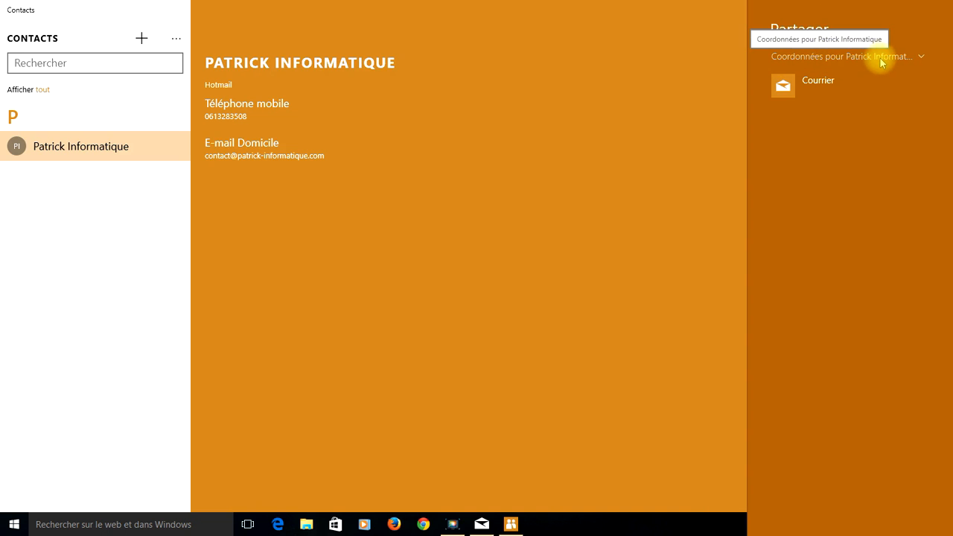
pyautogui.click(851, 57)
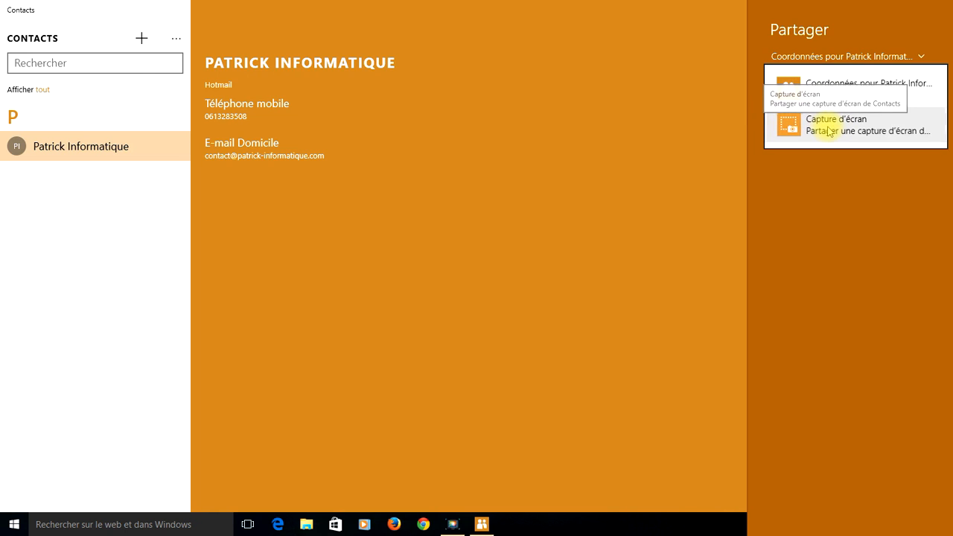
pyautogui.click(827, 132)
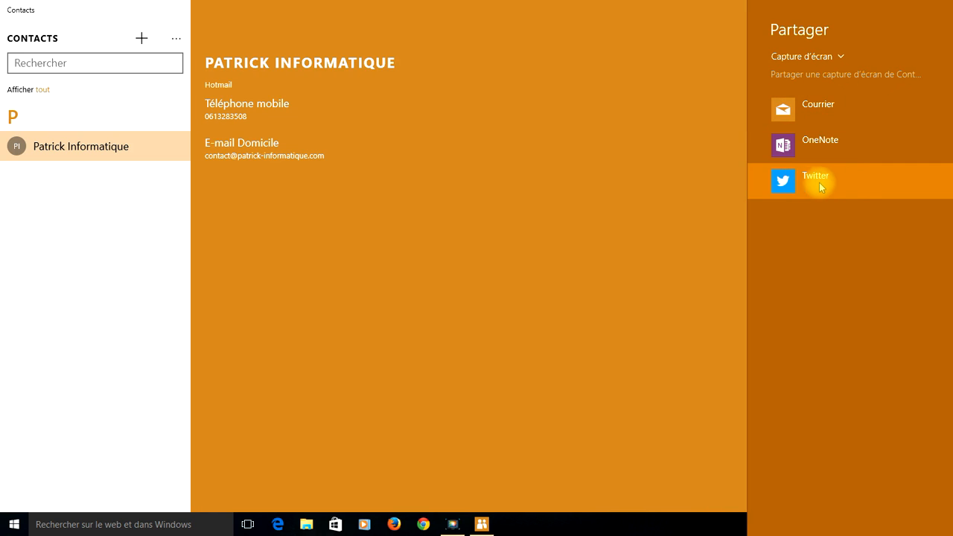
# Send the screenshot to Courrier, preview the attachment in Photos, then close the preview.
pyautogui.click(829, 108)
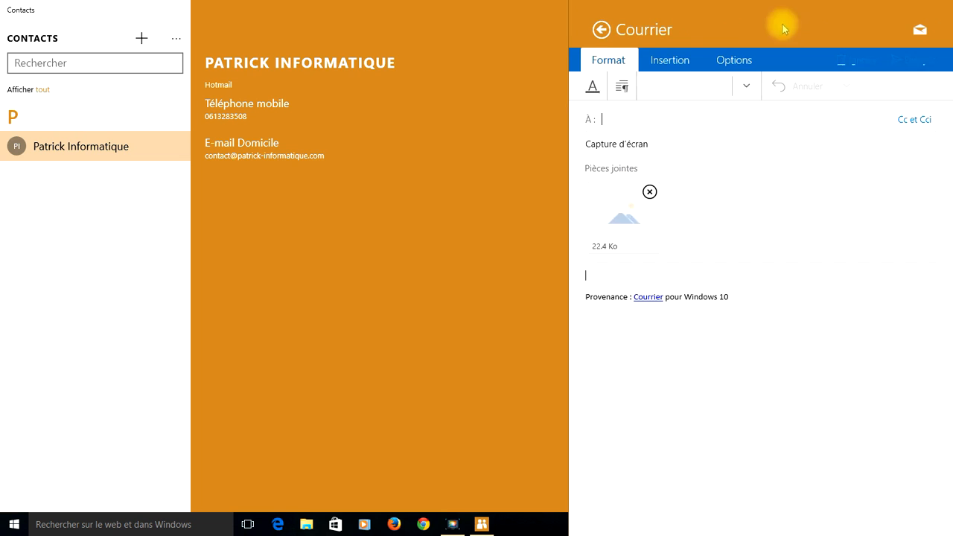
pyautogui.click(618, 226)
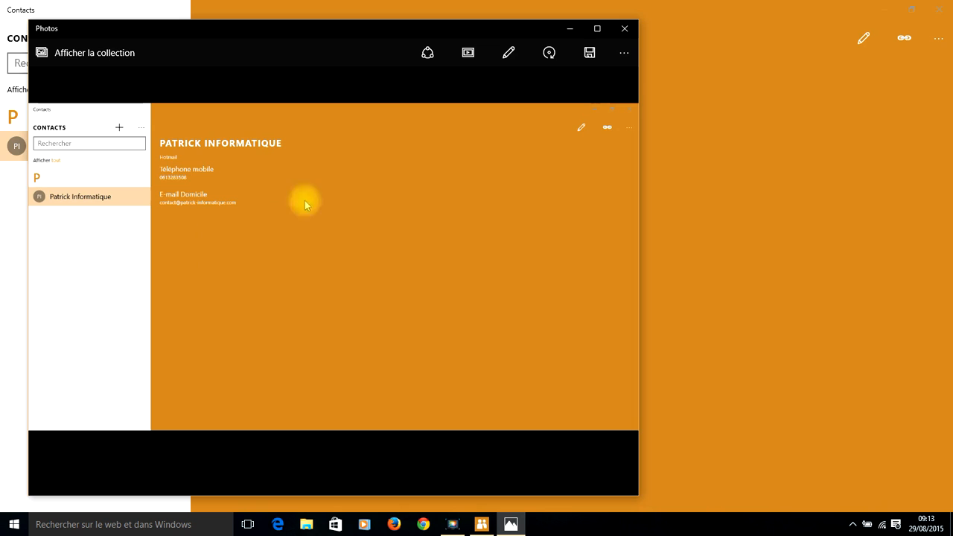
pyautogui.click(619, 29)
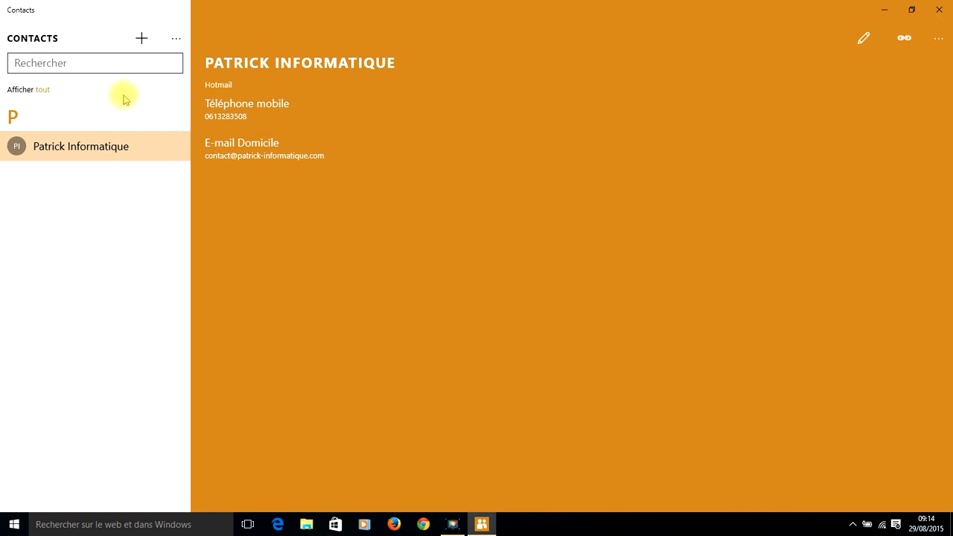
# Create a new Hotmail contact with first name, surname and a pasted personal e-mail, then save it.
pyautogui.click(140, 41)
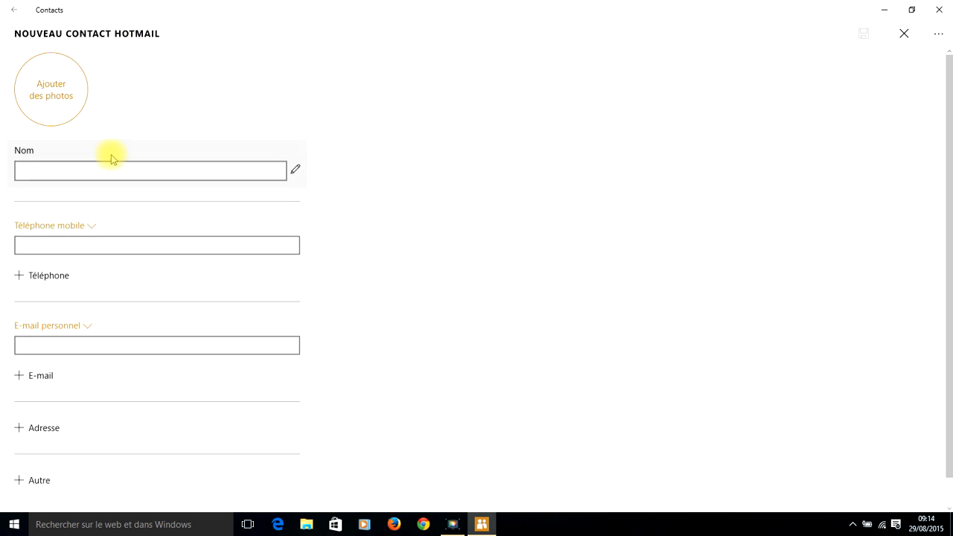
pyautogui.click(295, 168)
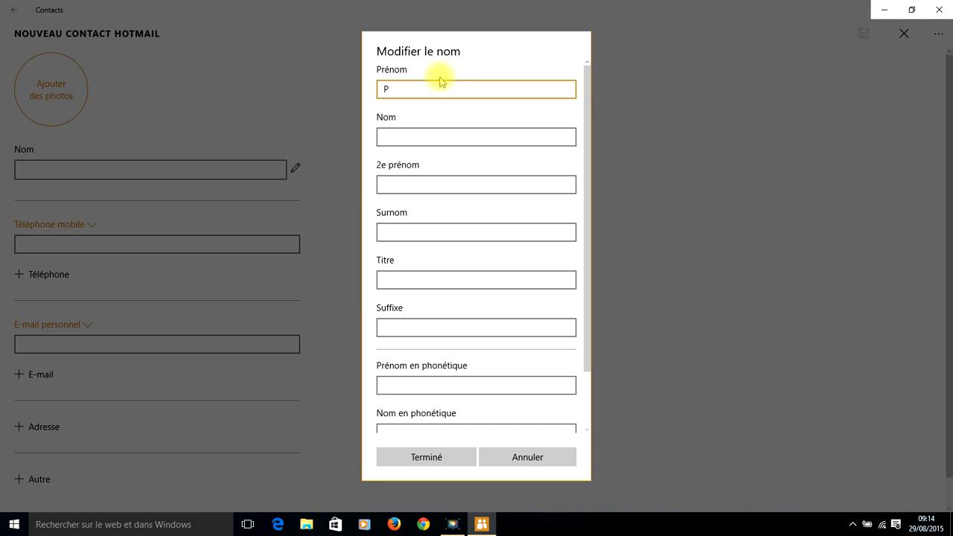
pyautogui.press('Tab')
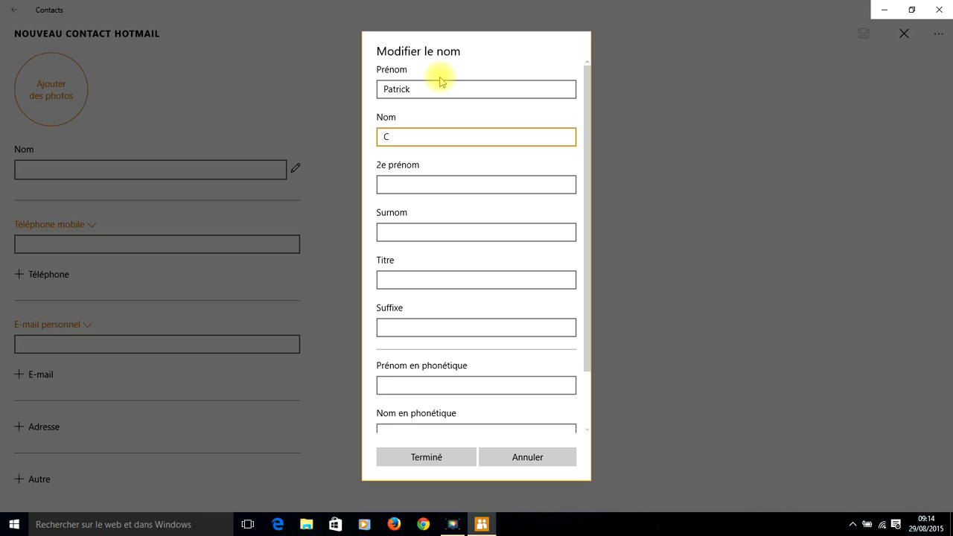
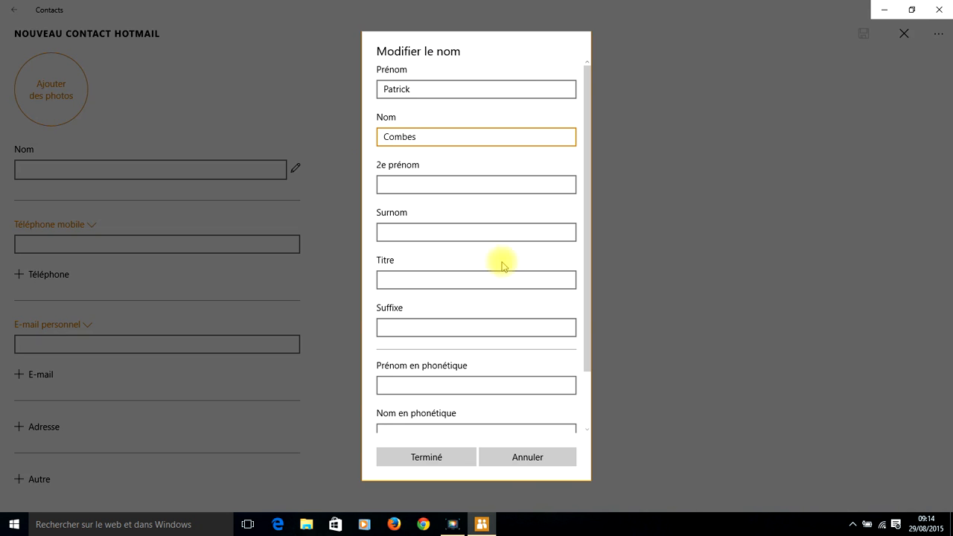
pyautogui.click(455, 459)
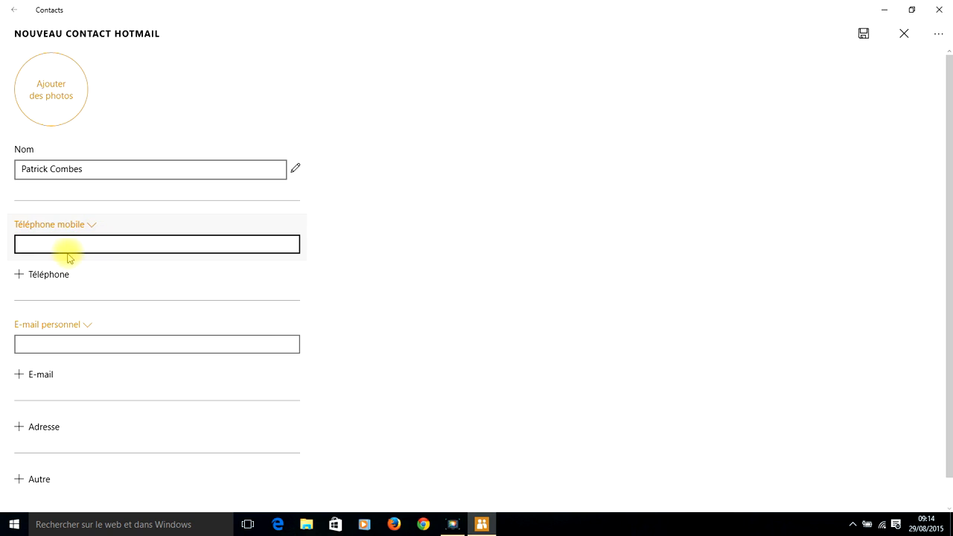
pyautogui.click(72, 346)
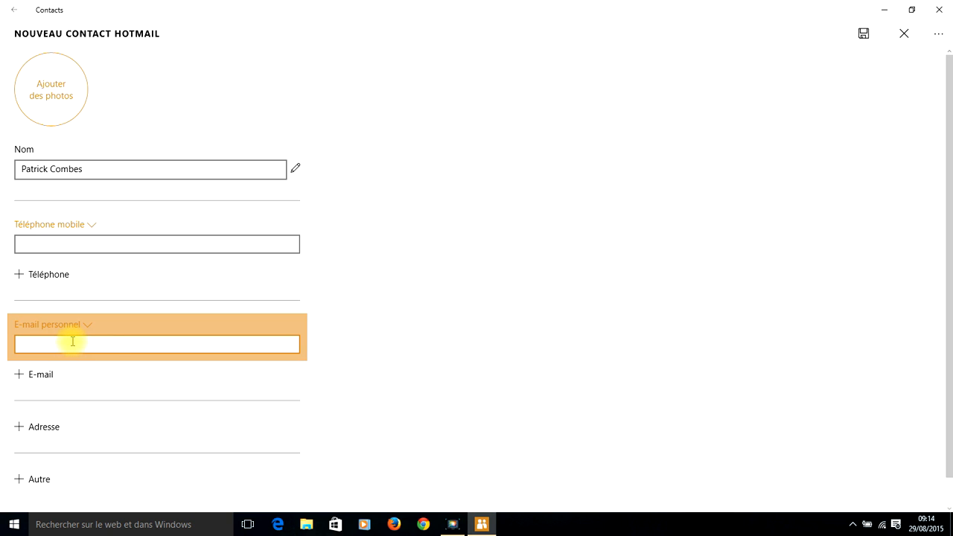
pyautogui.hotkey('ctrl', 'v')
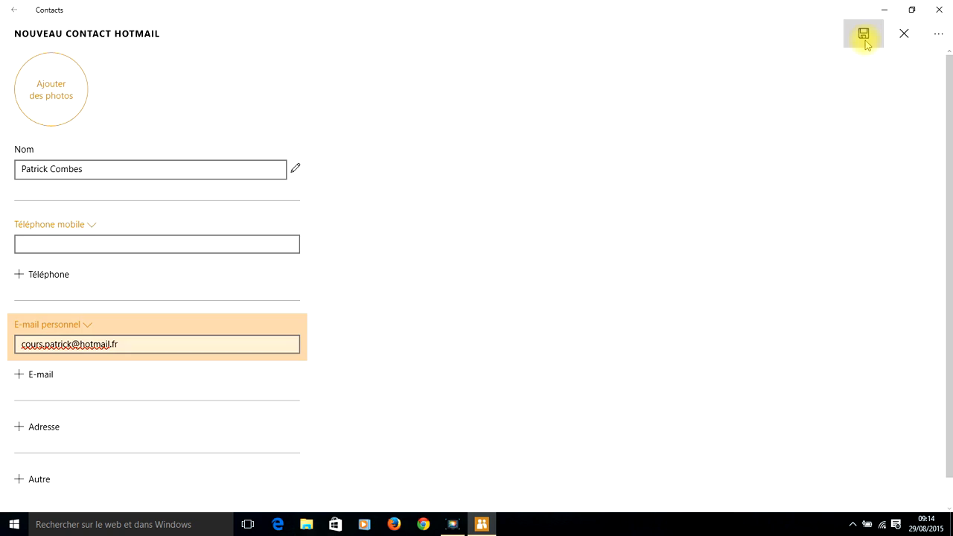
pyautogui.click(864, 35)
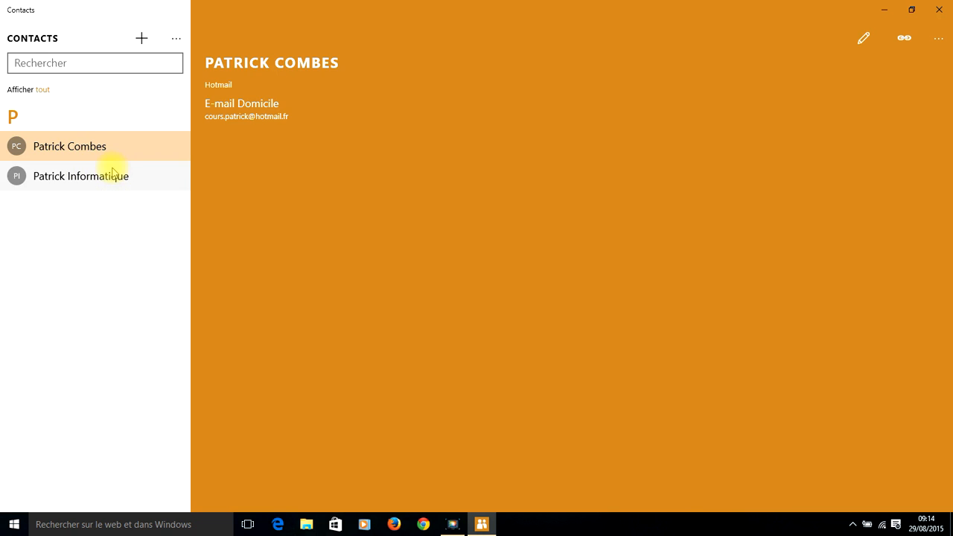
# Link the new e-mail-only contact to the existing contact that has the phone number.
pyautogui.click(76, 152)
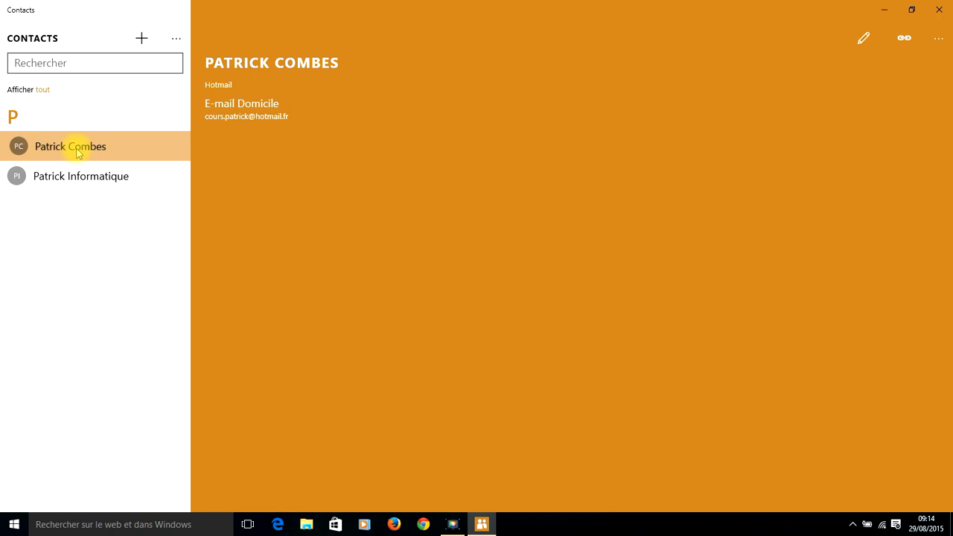
pyautogui.click(904, 39)
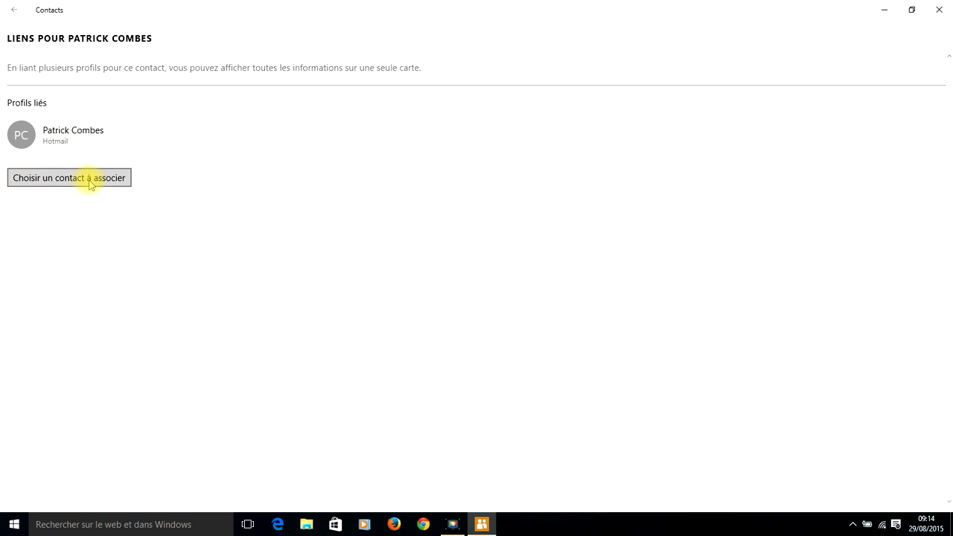
pyautogui.click(42, 183)
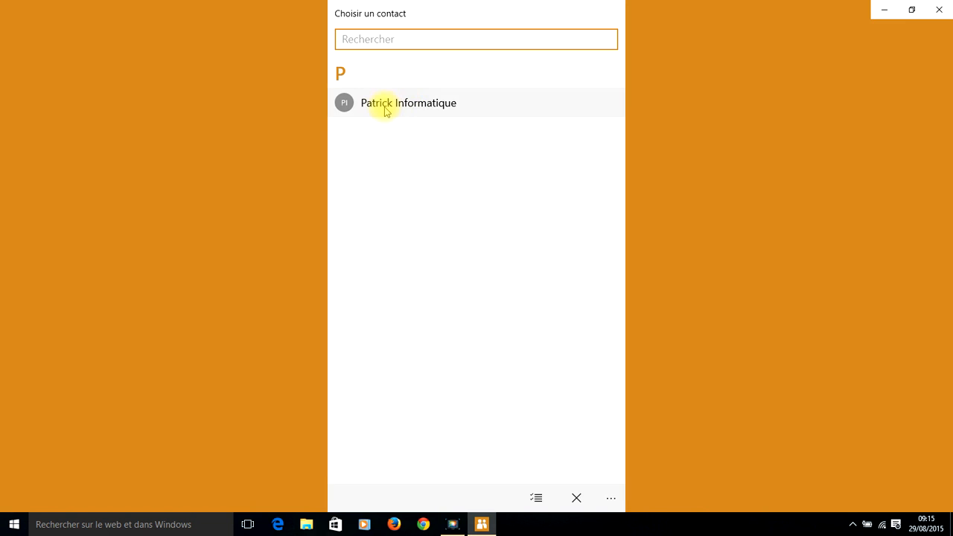
pyautogui.click(386, 108)
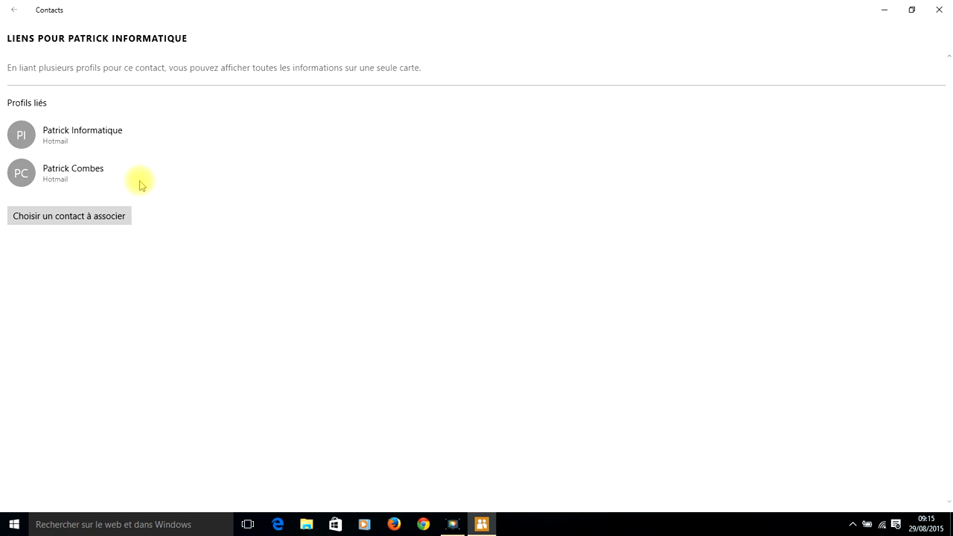
# Go back to the contacts list, now showing one merged contact with phone and both e-mails.
pyautogui.click(15, 11)
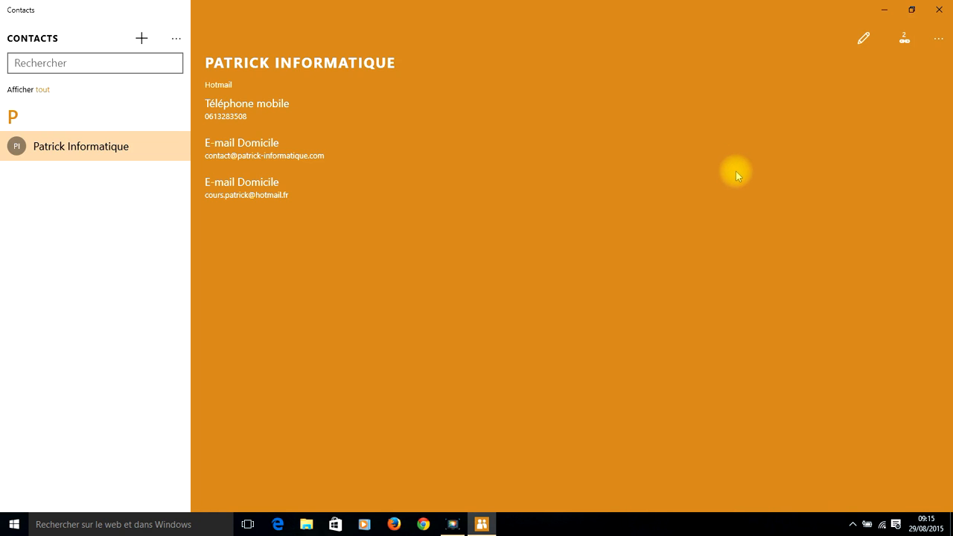
# Unlink (Dissocier) the e-mail-only profile from the merged contact and return to the list.
pyautogui.click(904, 41)
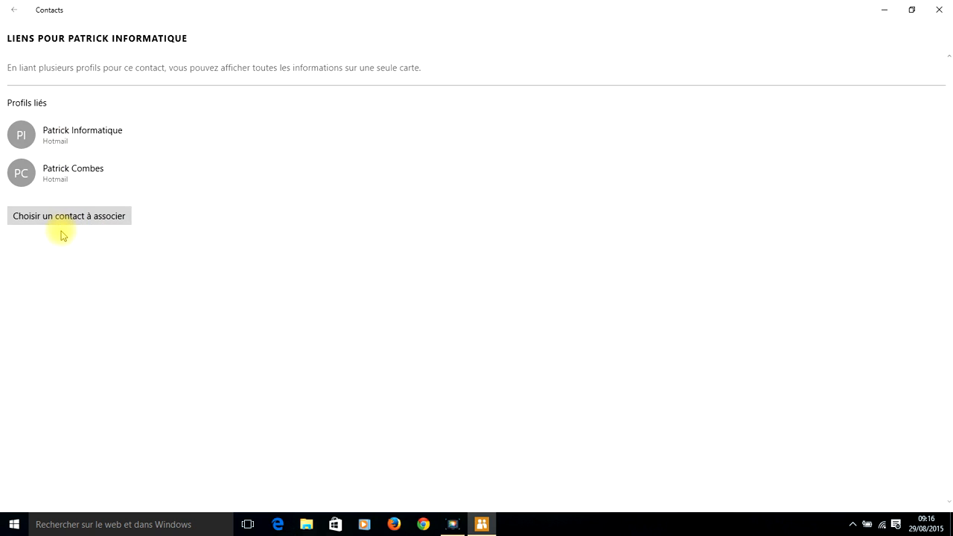
pyautogui.click(40, 174)
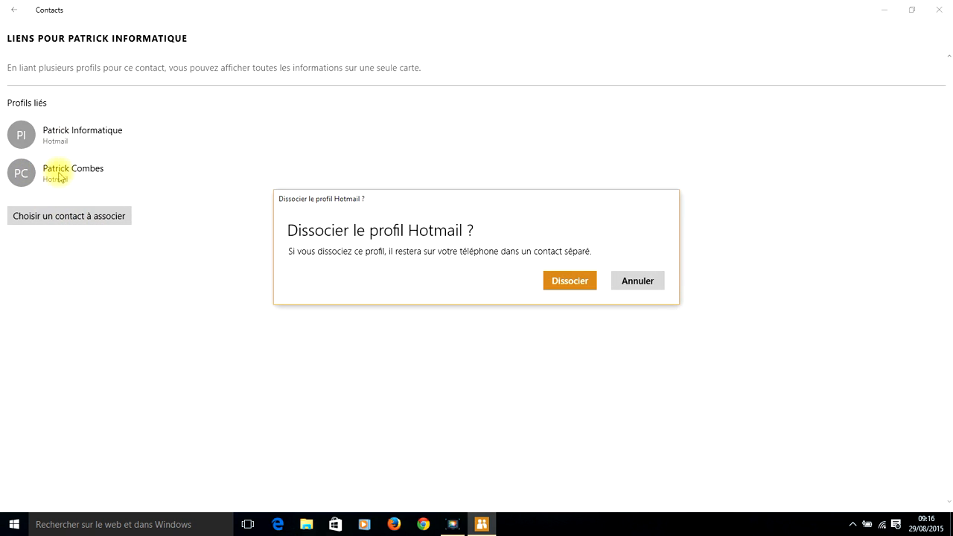
pyautogui.click(637, 282)
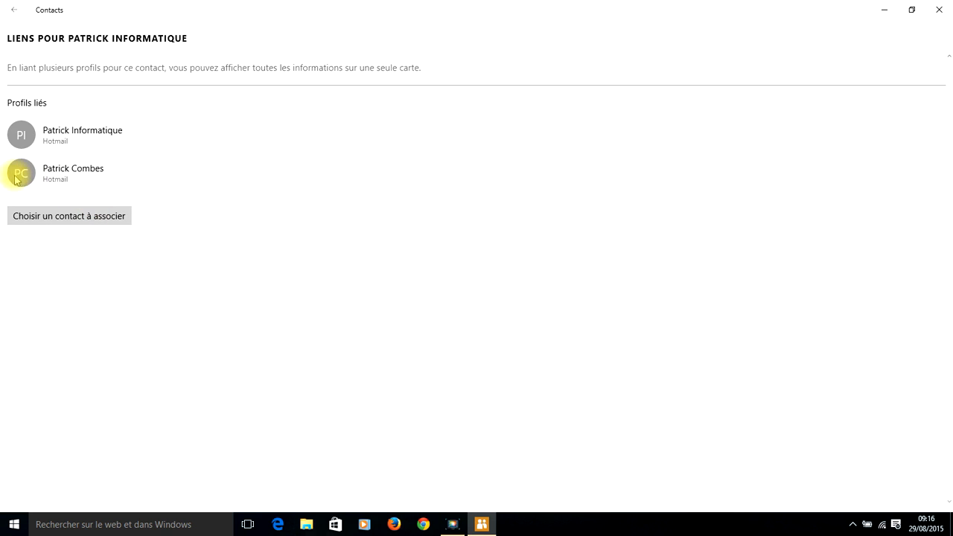
pyautogui.click(72, 175)
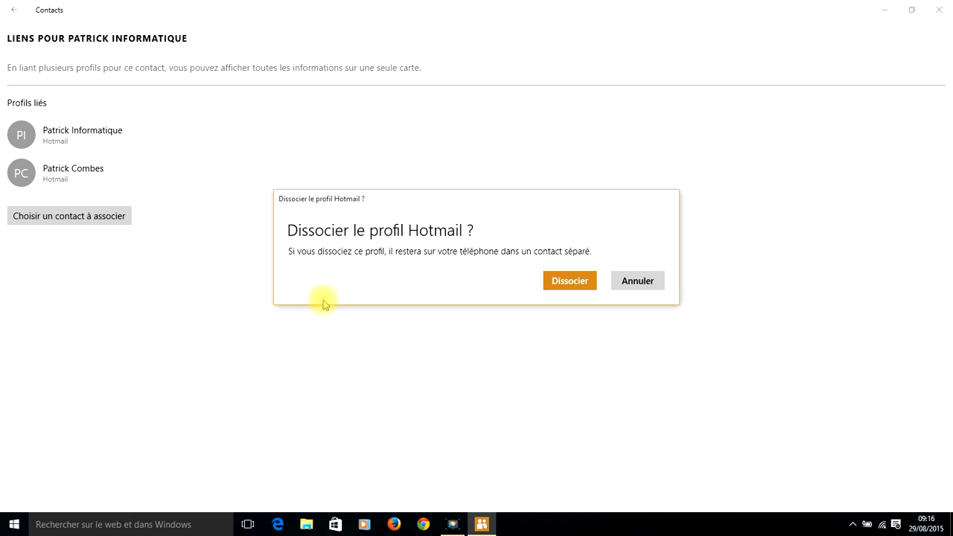
pyautogui.click(557, 285)
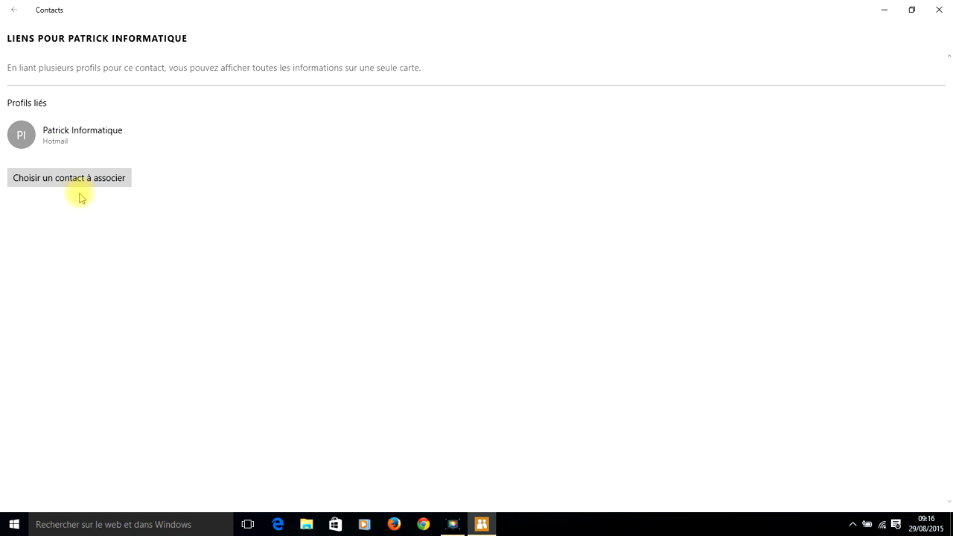
pyautogui.click(12, 14)
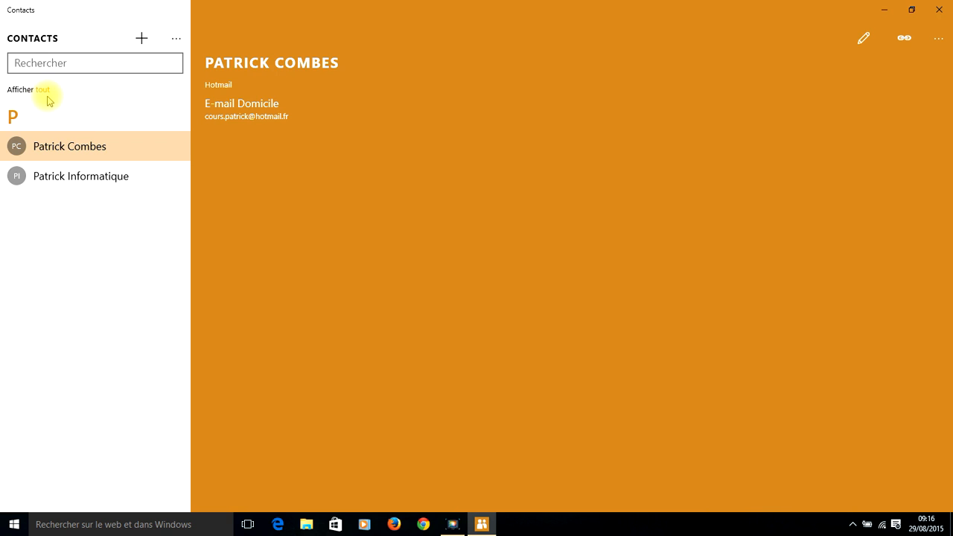
pyautogui.click(41, 90)
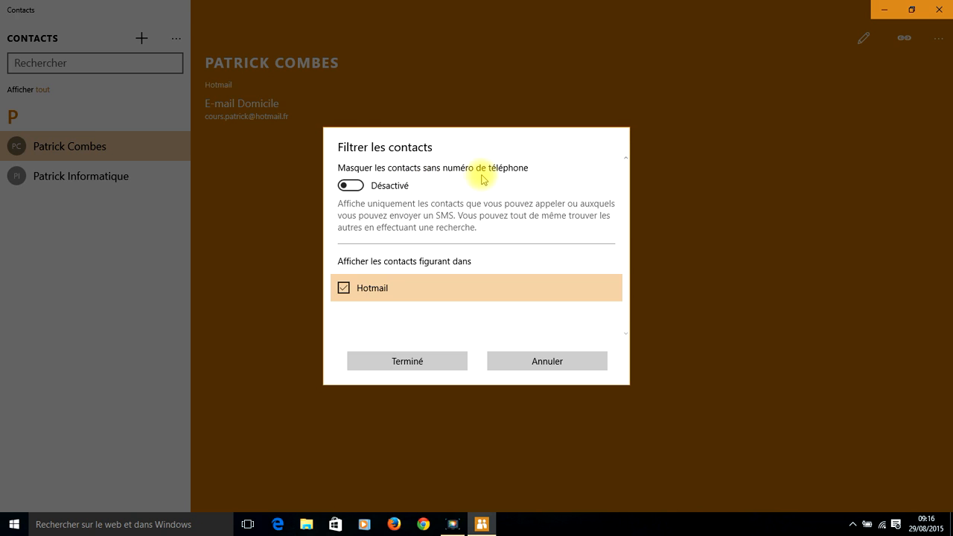
pyautogui.click(358, 187)
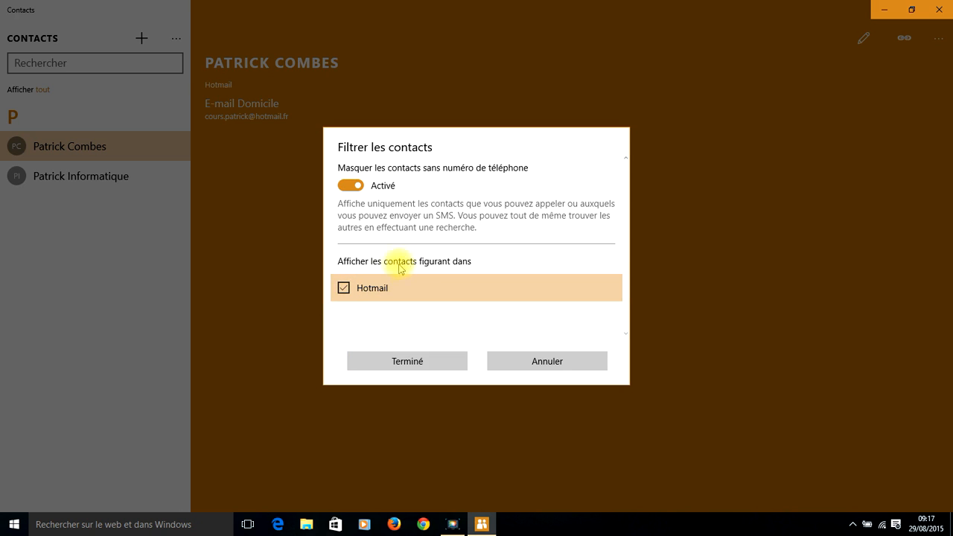
pyautogui.click(554, 364)
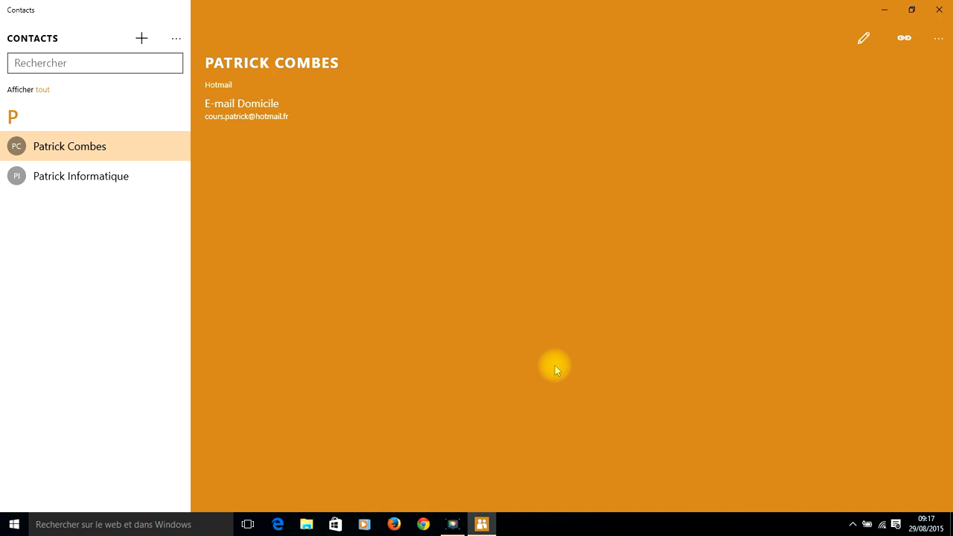